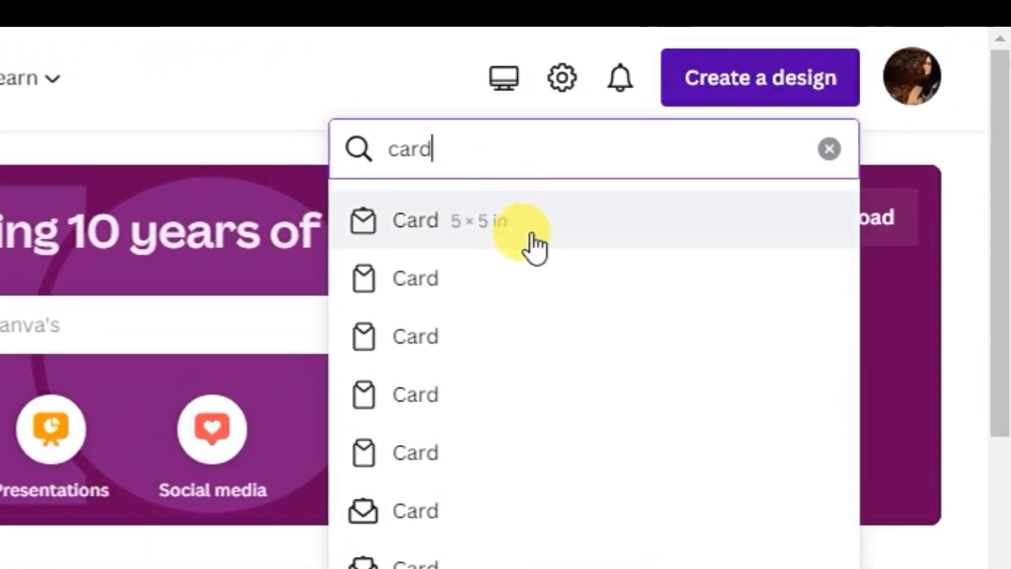
Create a new blank Card design of 5 × 5 in
left_click(535, 245)
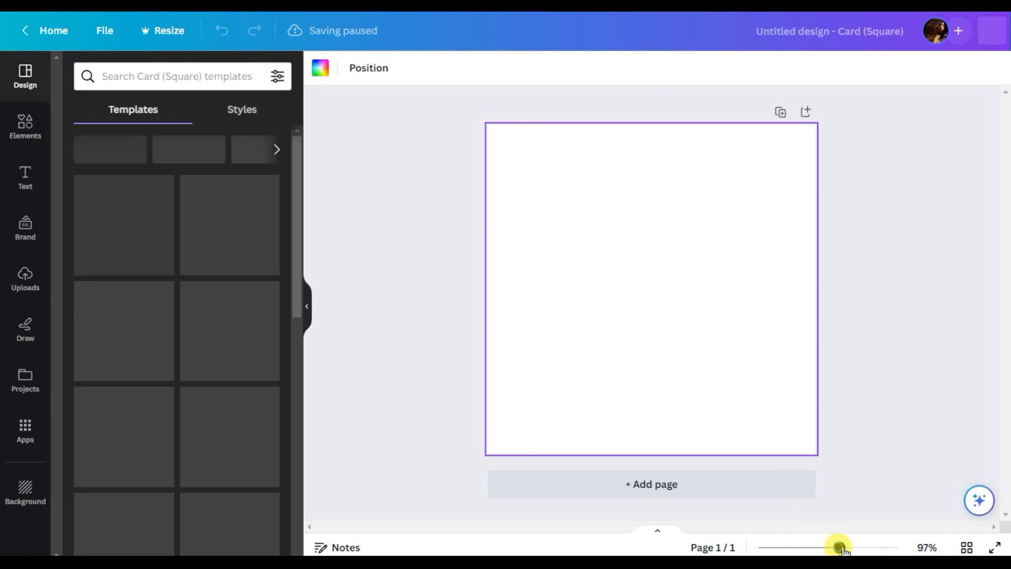
mouse_move(841, 549)
left_mouse_down()
mouse_move(850, 547)
mouse_move(821, 550)
left_mouse_up()
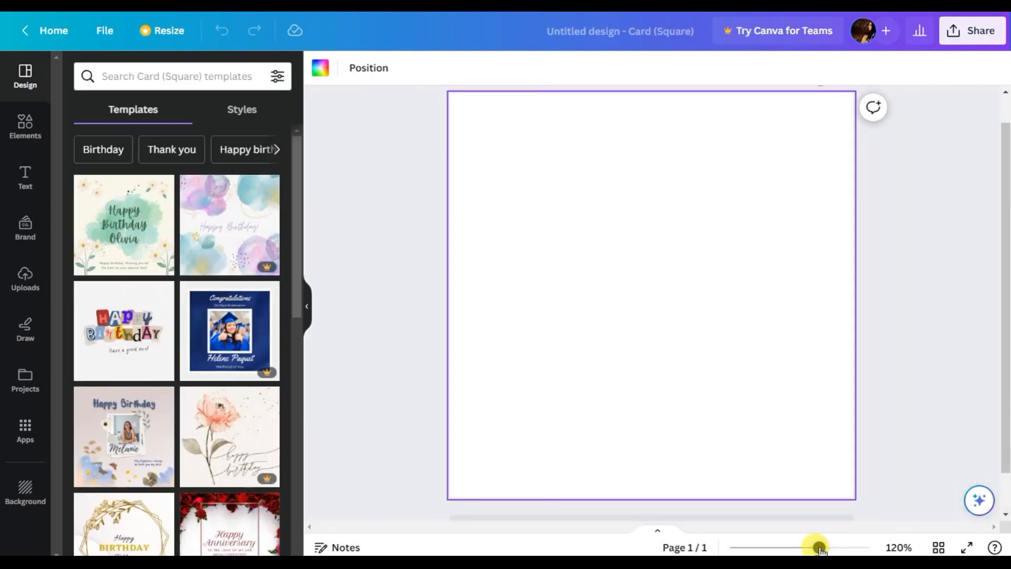
Add a text box to the card and replace its placeholder text with "Happy Birthday"
left_click(25, 176)
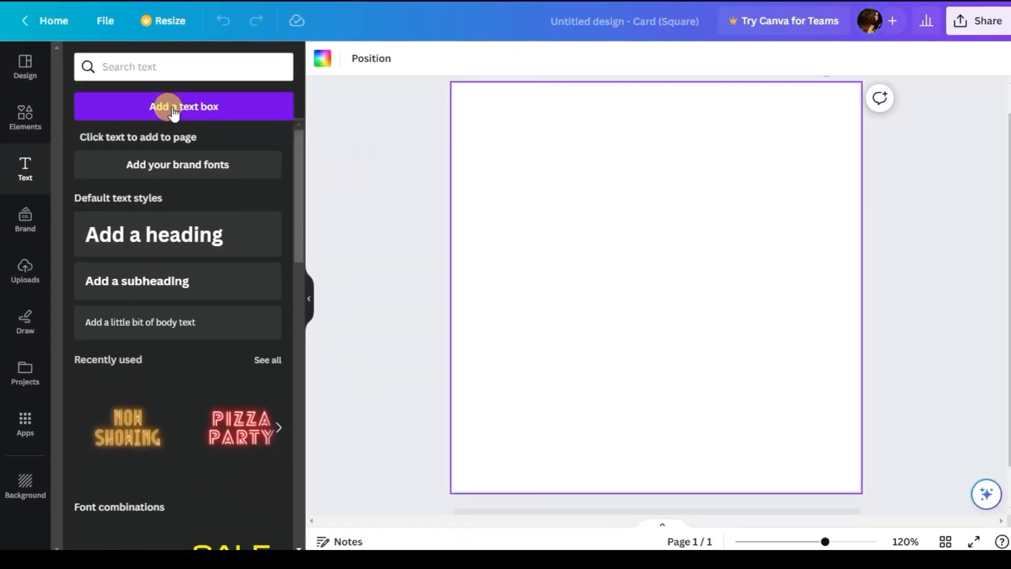
left_click(174, 108)
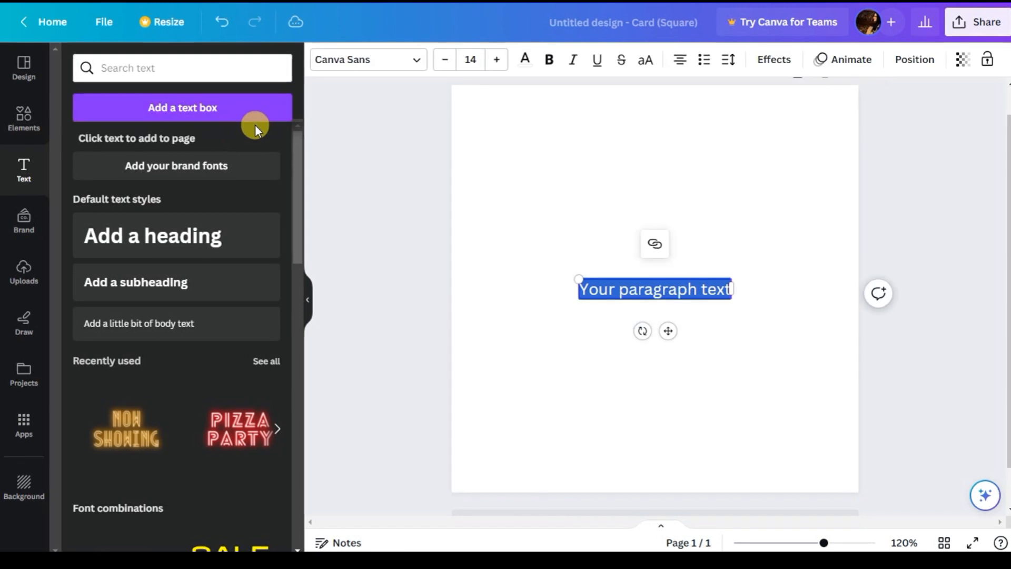
left_click(627, 290)
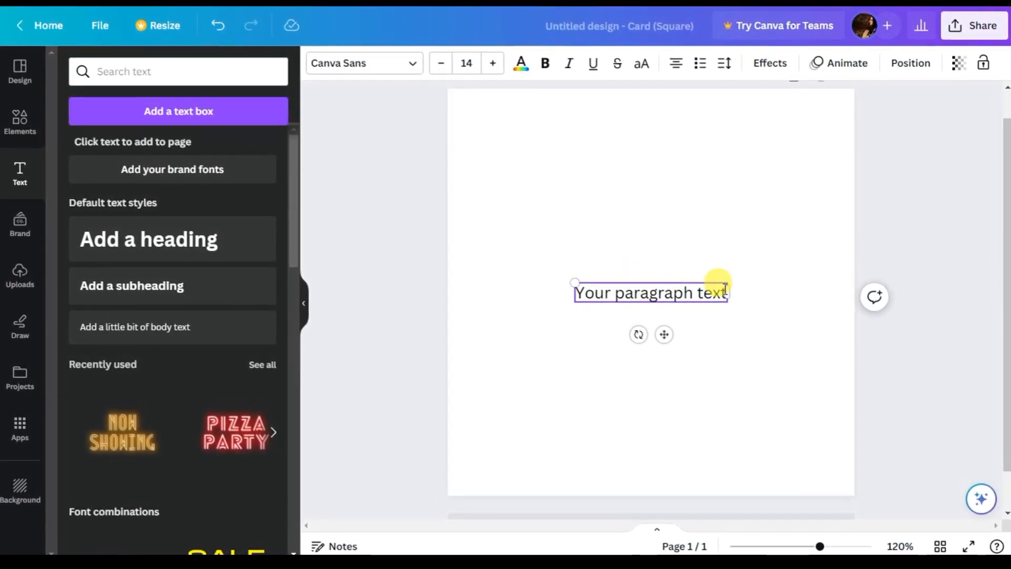
left_click_drag(725, 289, 559, 287)
key("BackSpace")
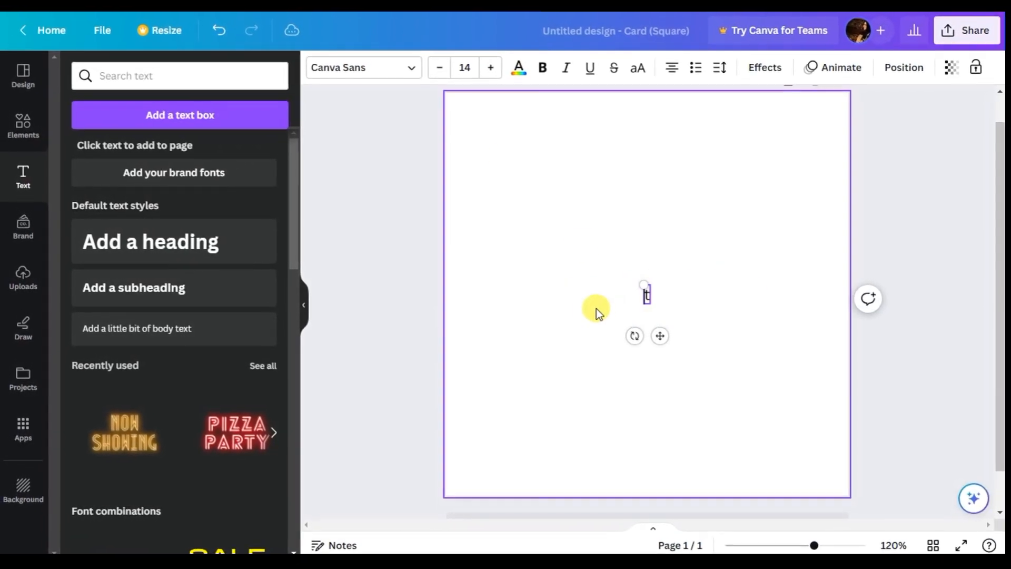
key("BackSpace")
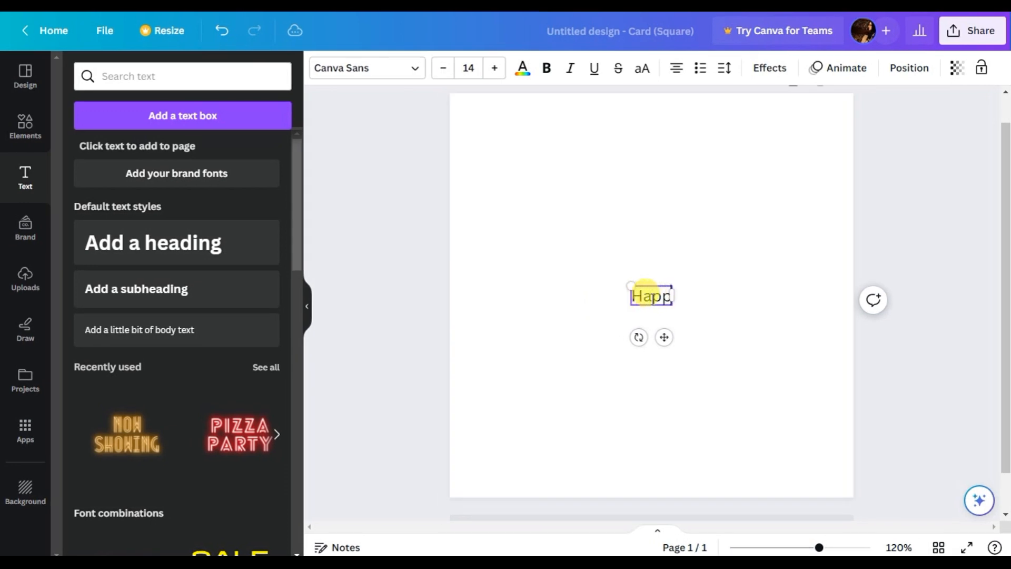
type("Happy Bir")
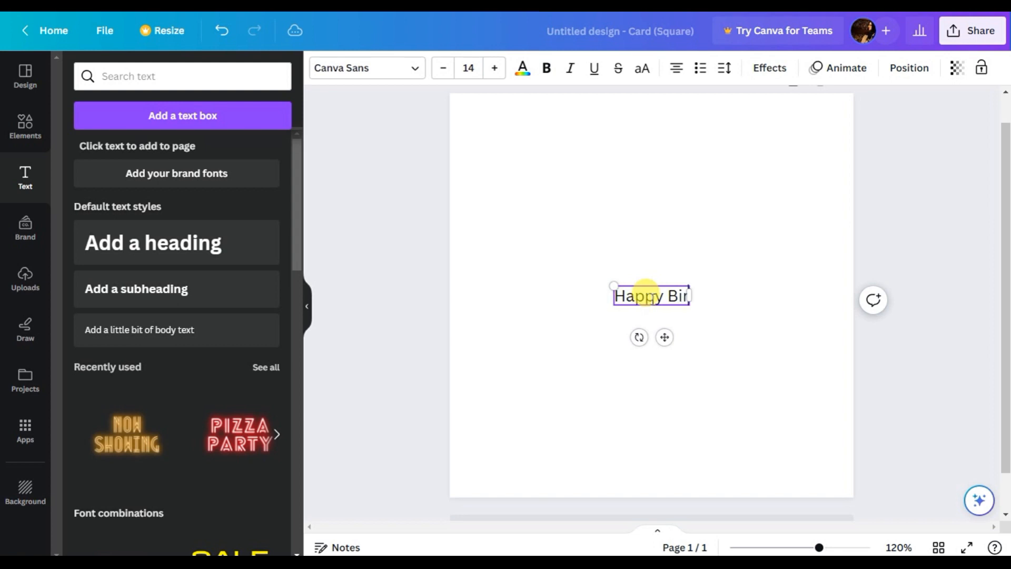
type("thday")
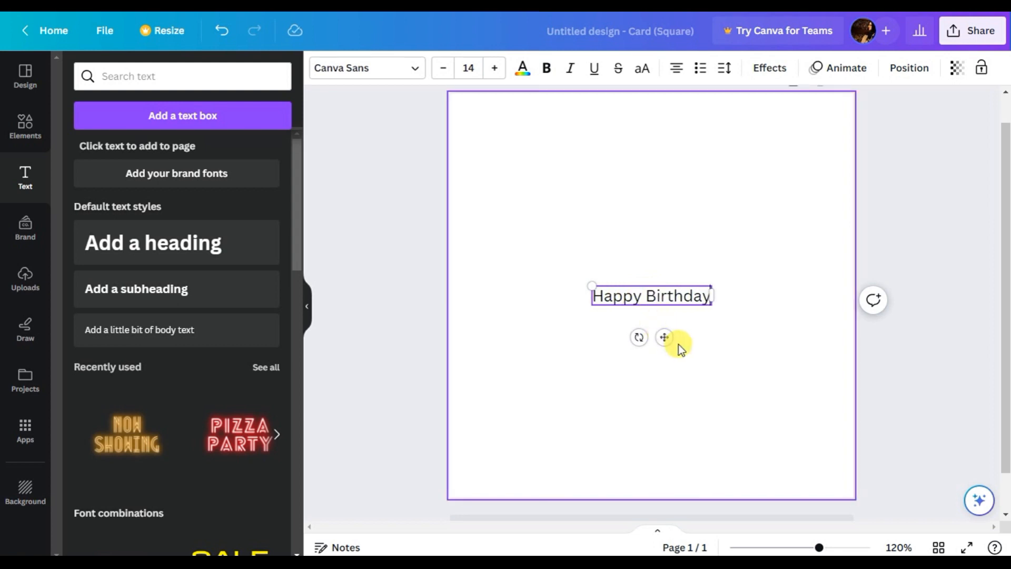
Move the "Happy Birthday" text to the upper-left part of the card and scale it up to about font size 19
left_click_drag(662, 337, 559, 169)
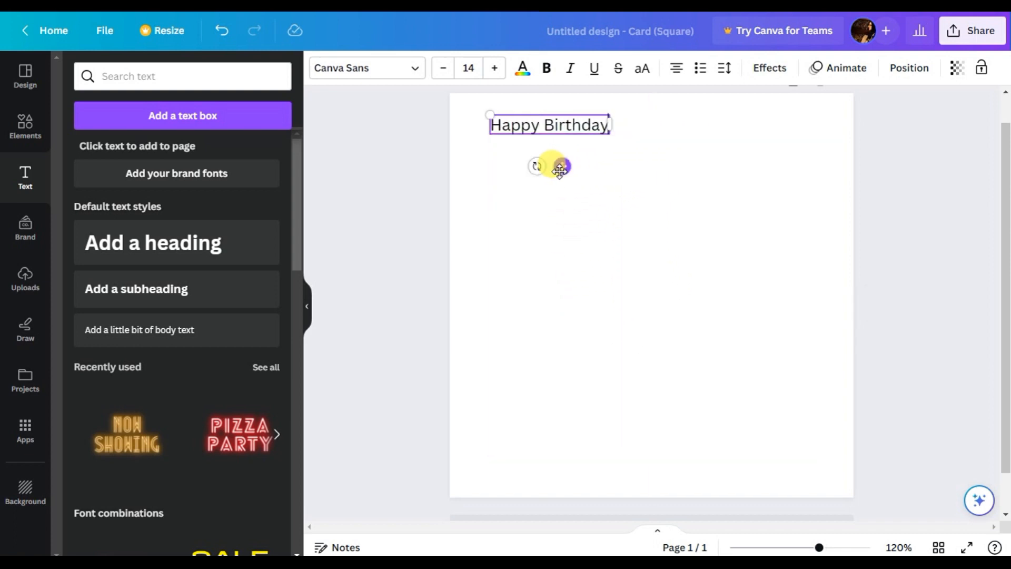
left_click_drag(487, 113, 461, 110)
left_click_drag(551, 160, 535, 219)
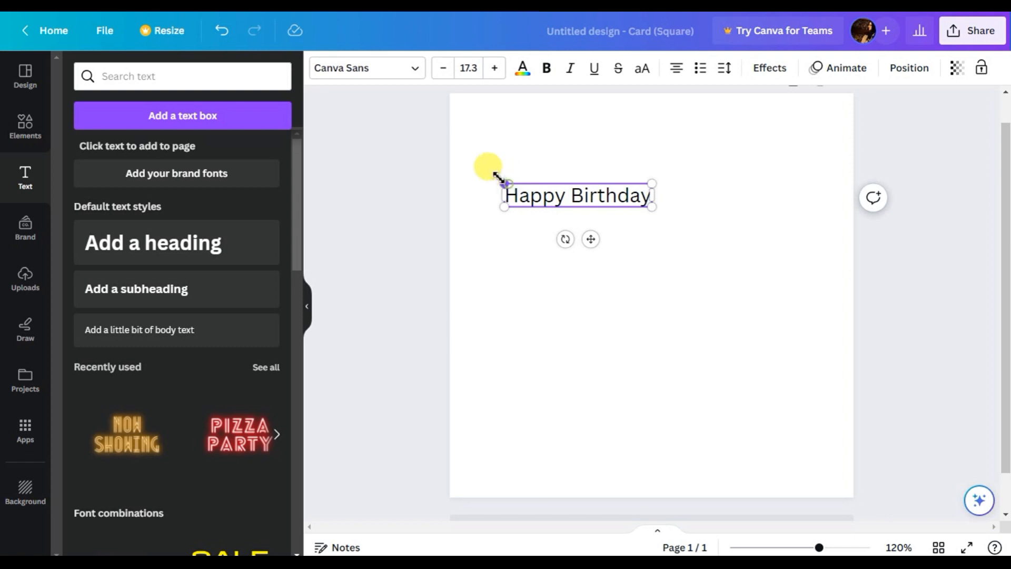
mouse_move(498, 177)
left_mouse_down()
mouse_move(456, 143)
mouse_move(502, 176)
mouse_move(491, 174)
left_mouse_up()
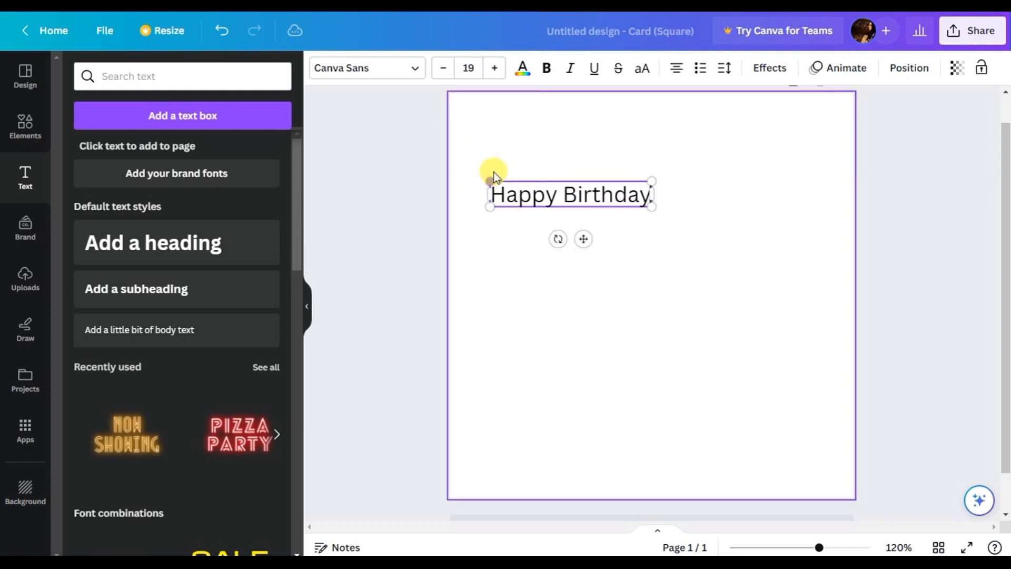
Increase the font size of the "Happy Birthday" text to 24
left_click(495, 68)
left_click(494, 69)
left_click(495, 68)
left_click(494, 69)
left_click(494, 69)
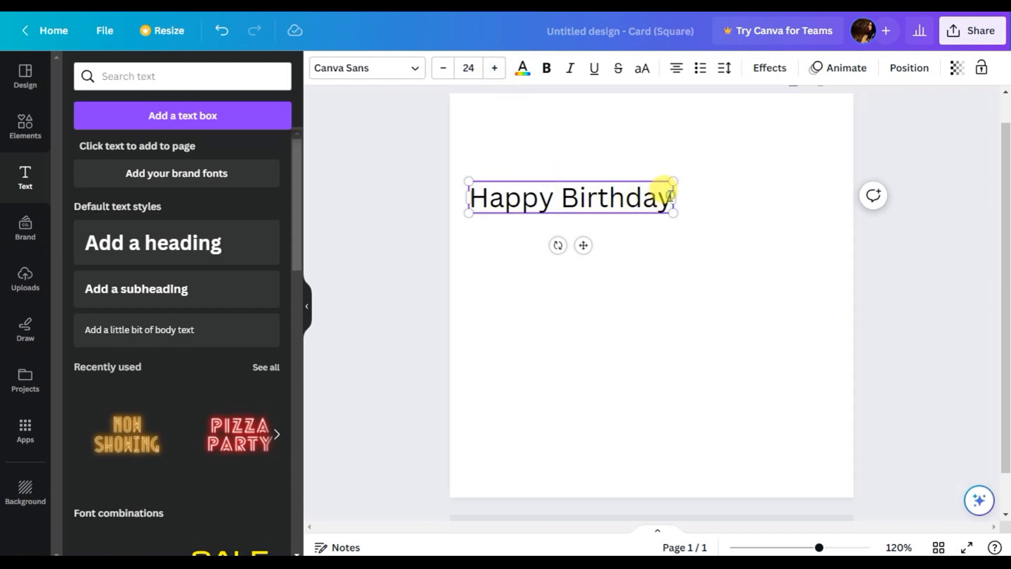
Select the "Happy Birthday" text and try the Comic Sans and Archivo Black fonts on it
left_click_drag(670, 196, 497, 187)
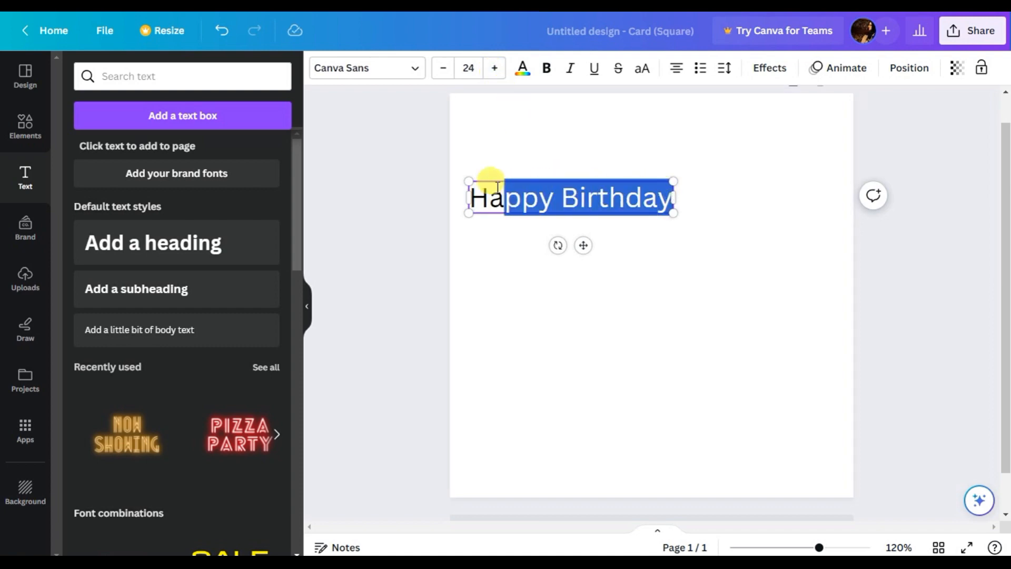
left_click(416, 74)
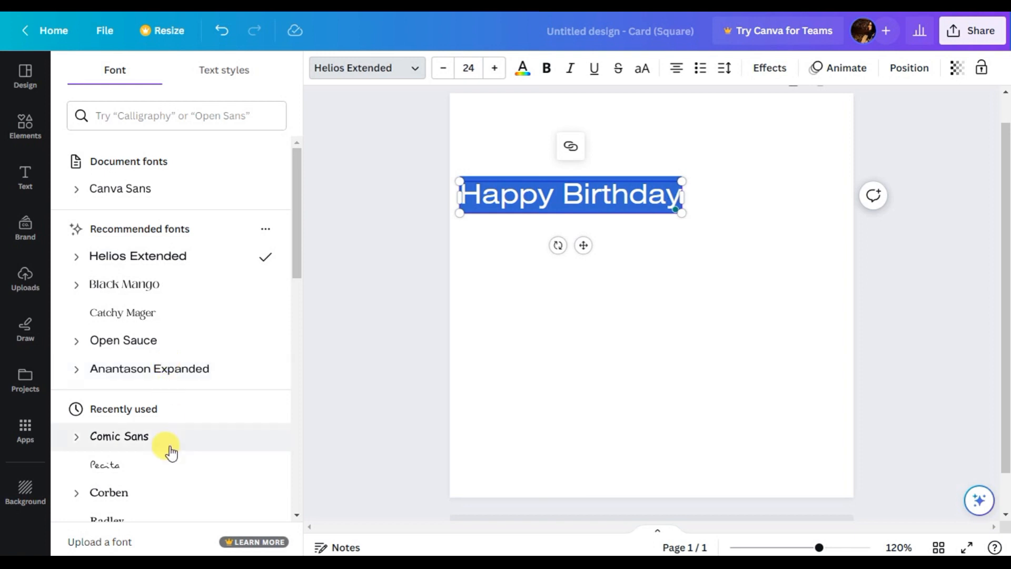
left_click(149, 439)
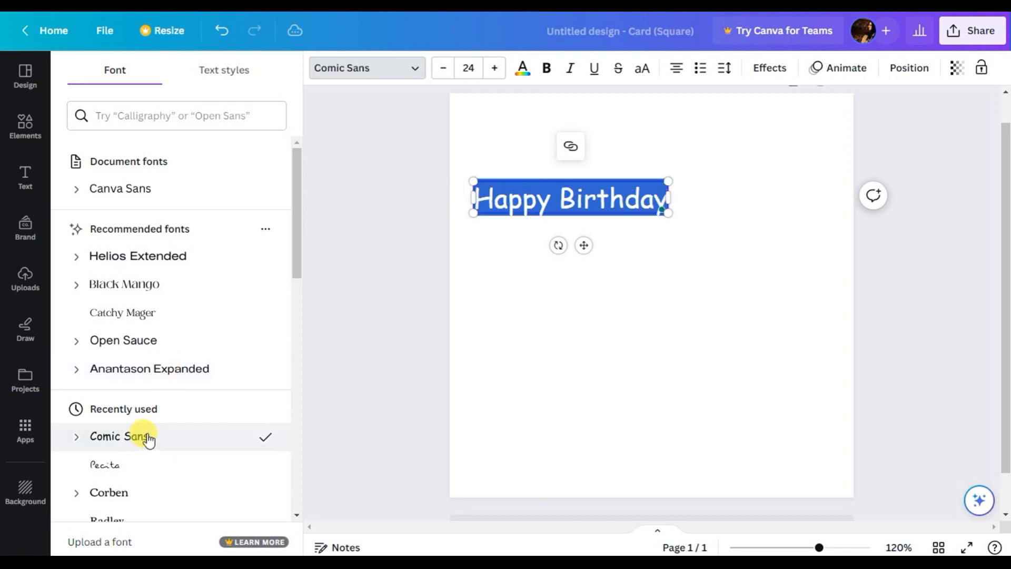
scroll(142, 437, "down", 9)
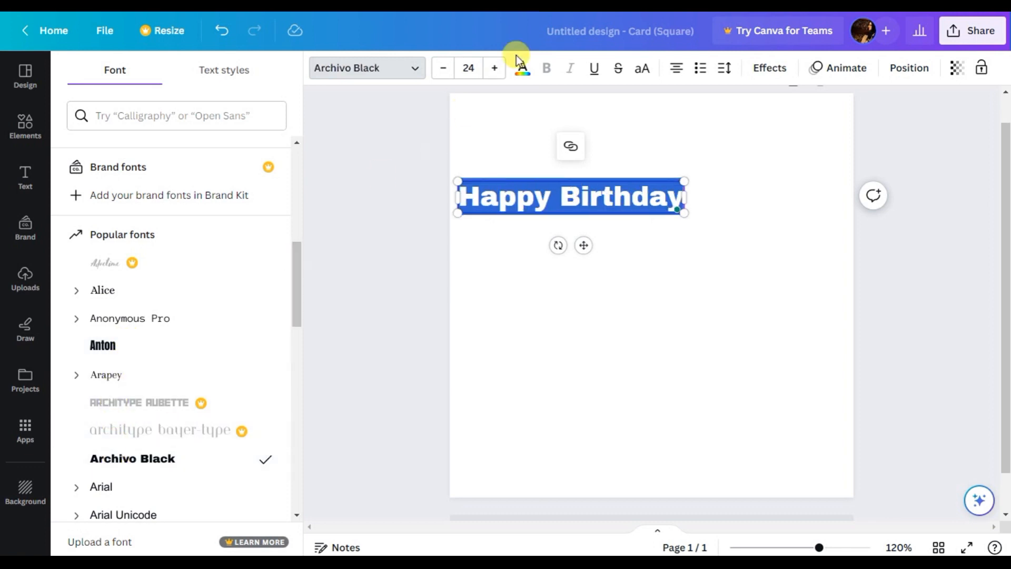
Try the Subheading and Body text styles on the selected greeting, settling on the Heading style
left_click(242, 76)
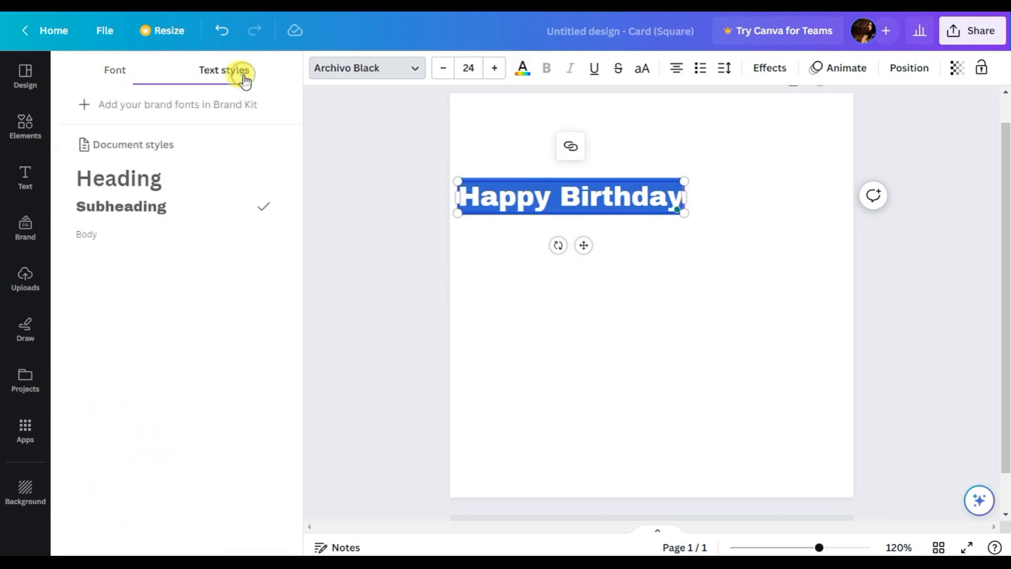
left_click(144, 180)
left_click(136, 207)
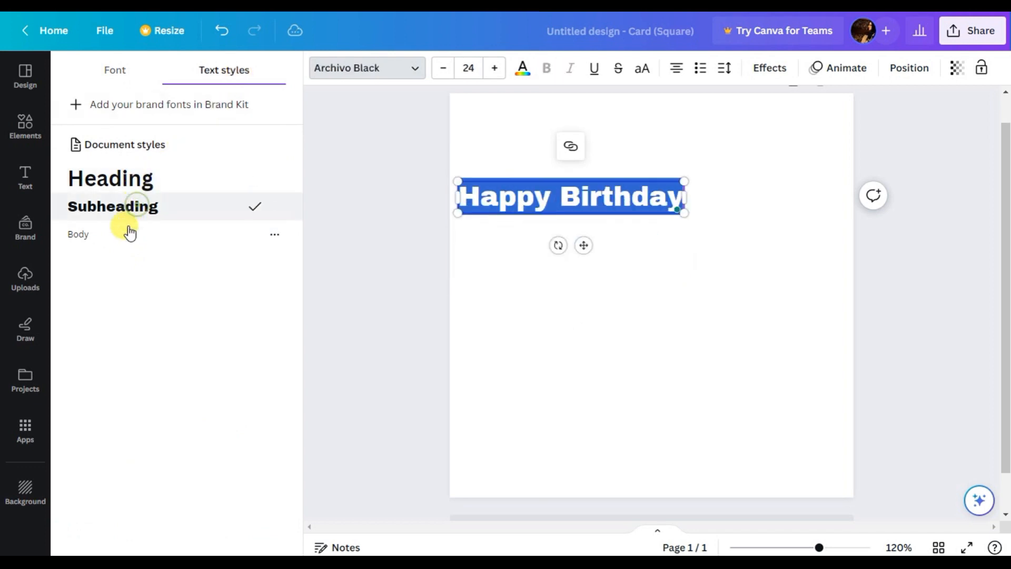
left_click(125, 240)
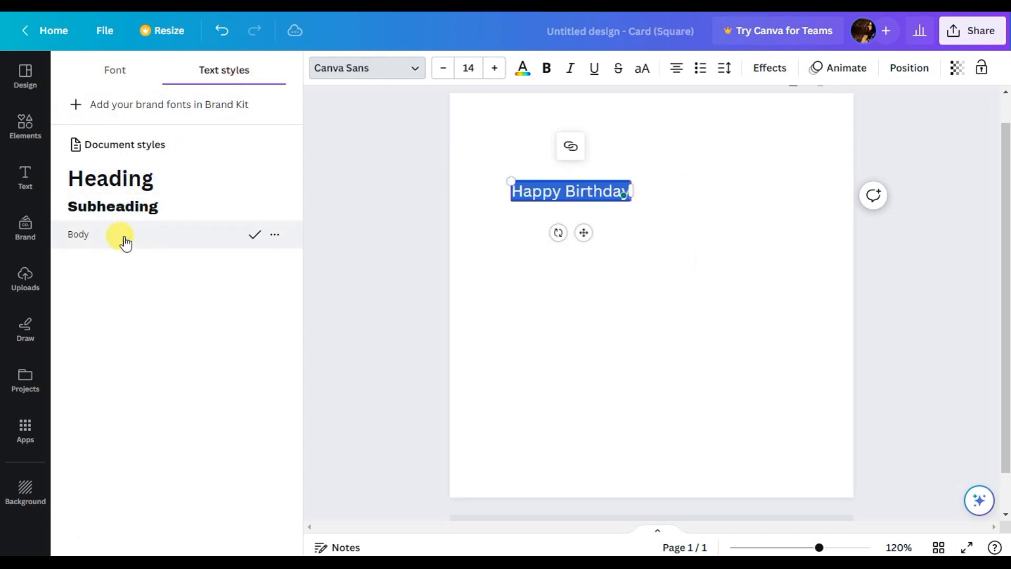
left_click(137, 181)
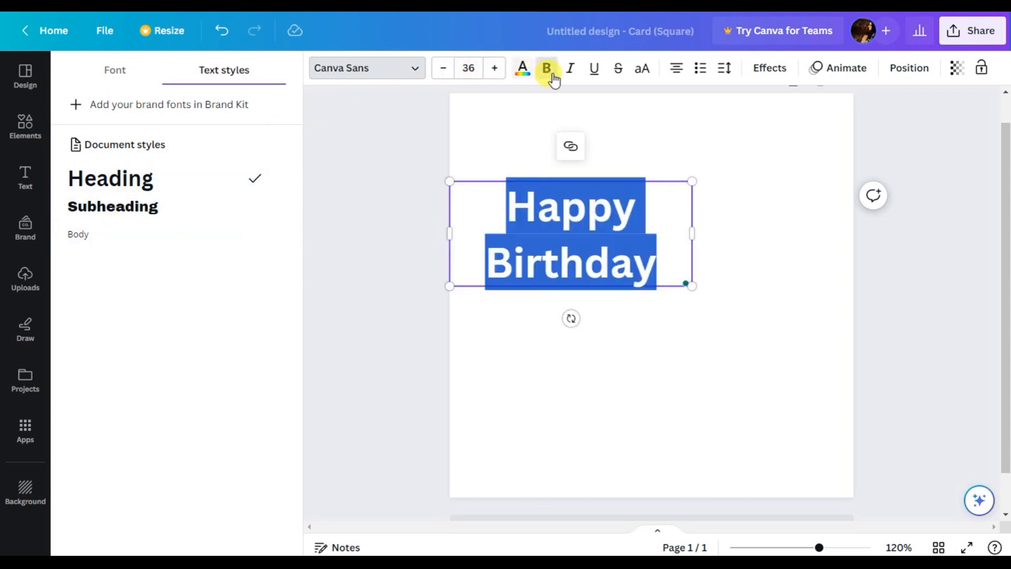
Italicize the "Happy Birthday" text, and switch underline and uppercase on and back off
left_click(572, 76)
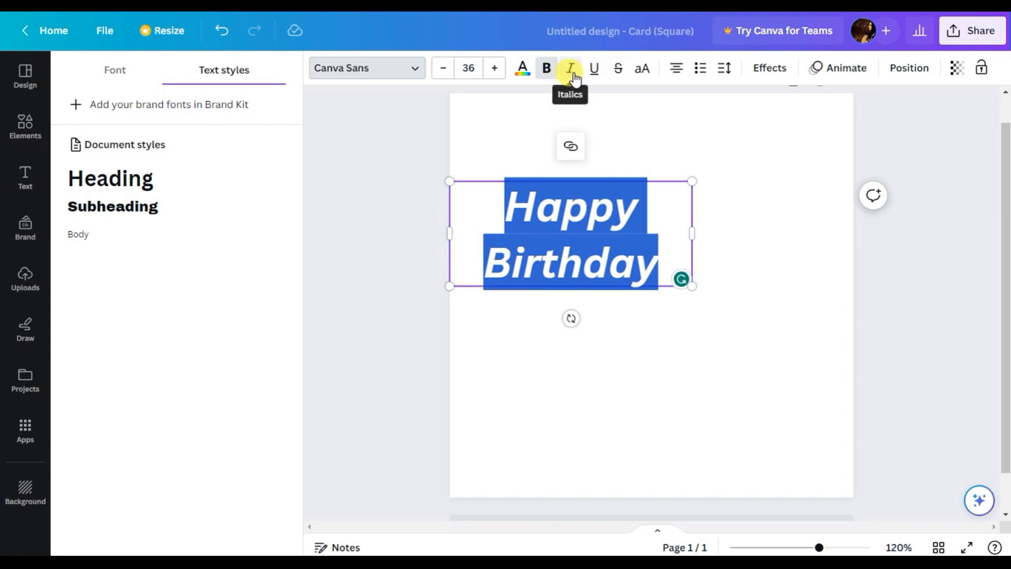
left_click(594, 71)
left_click(594, 74)
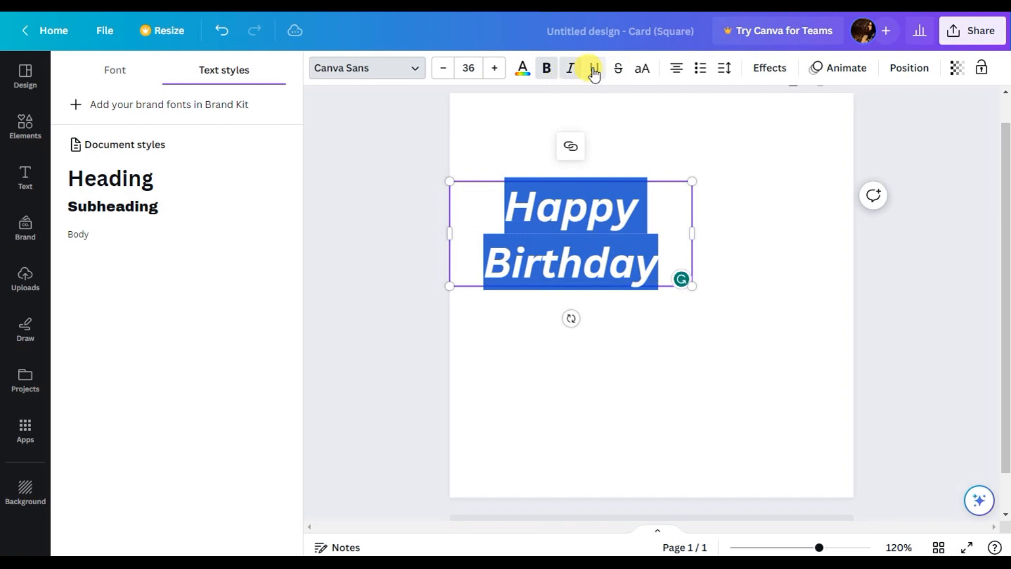
left_click(642, 74)
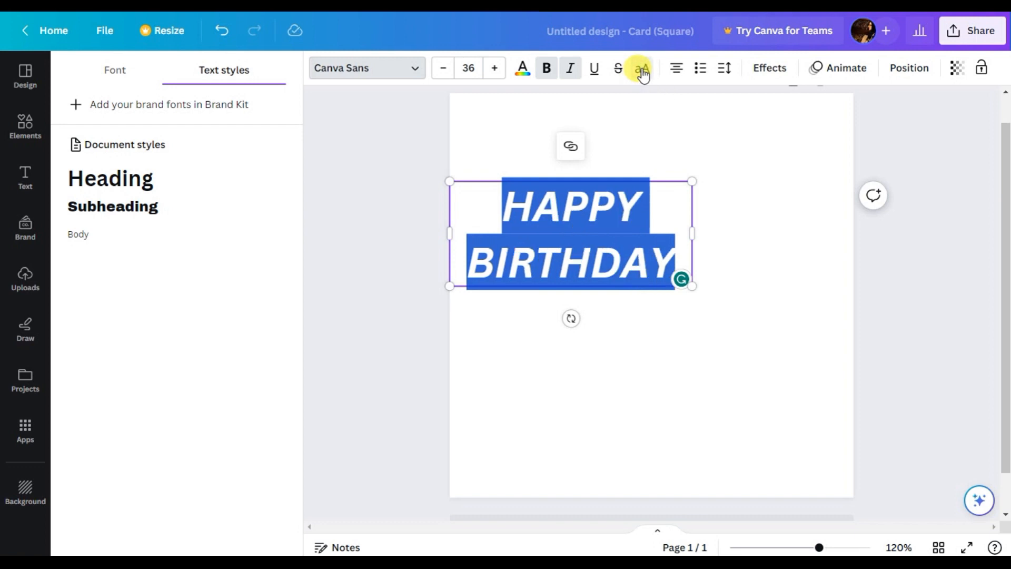
left_click(642, 74)
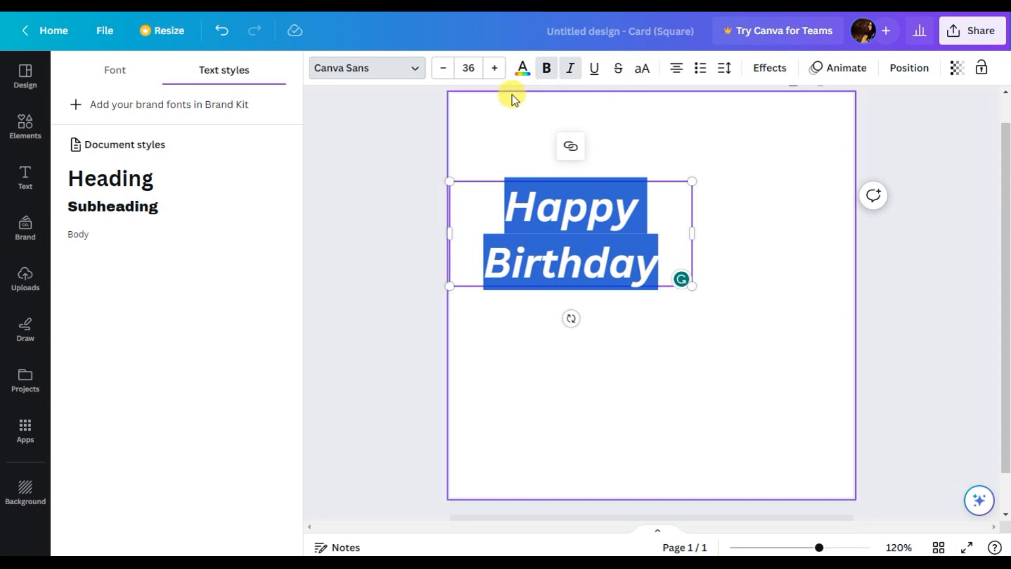
left_click(402, 106)
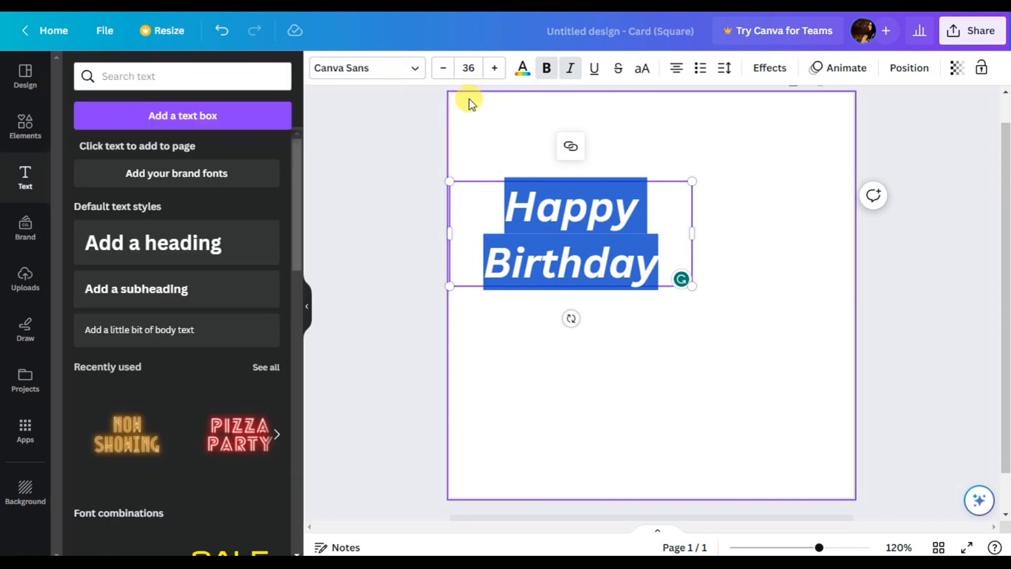
Try default violet and blue text colors on the "Happy Birthday" greeting
left_click(524, 71)
left_click(240, 361)
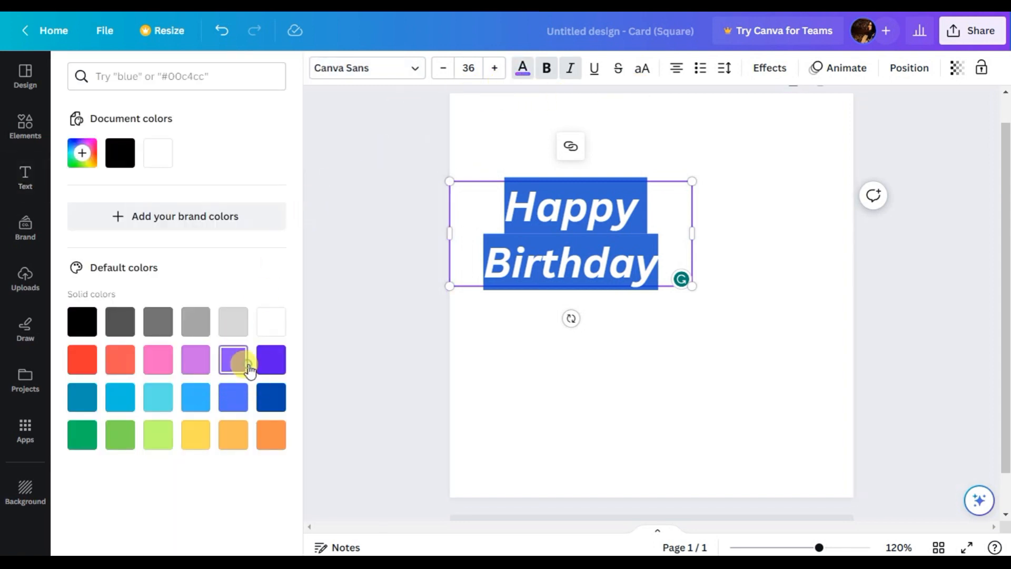
left_click(501, 263)
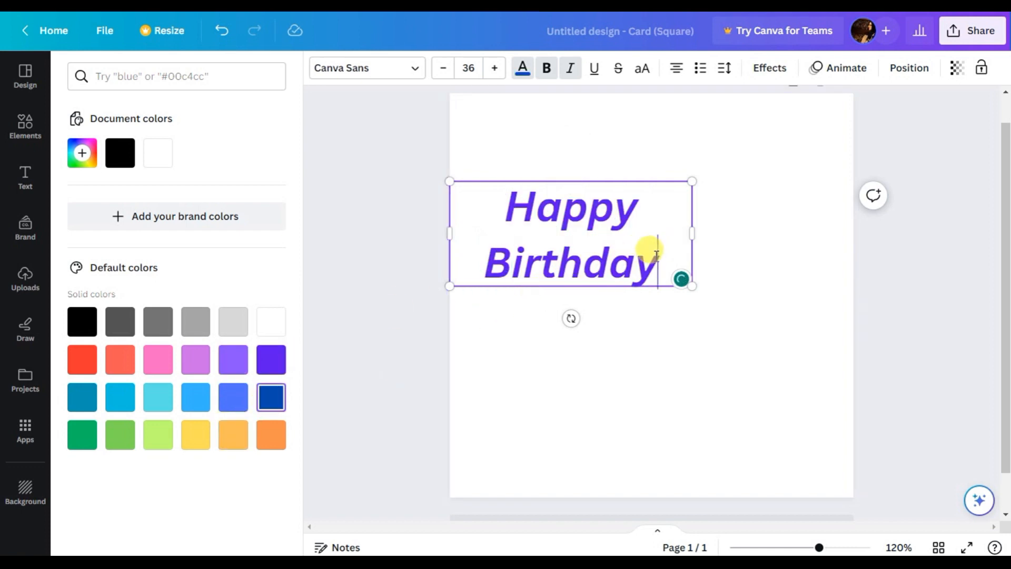
left_click_drag(653, 262, 519, 207)
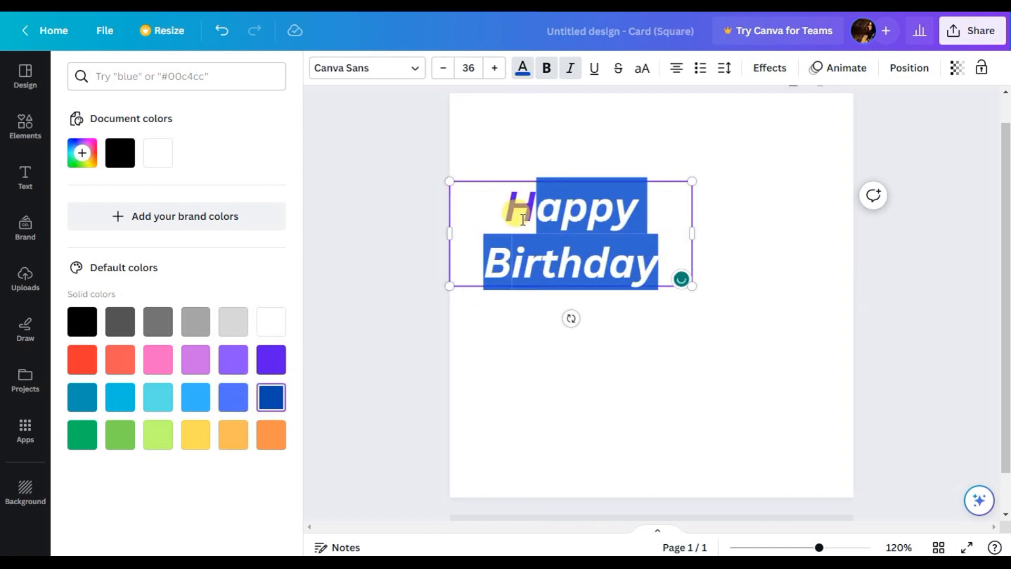
left_click(231, 404)
left_click(590, 265)
left_click(680, 258)
Reselect the greeting and give it a custom pink text color, #CF1696
left_click_drag(683, 262, 519, 204)
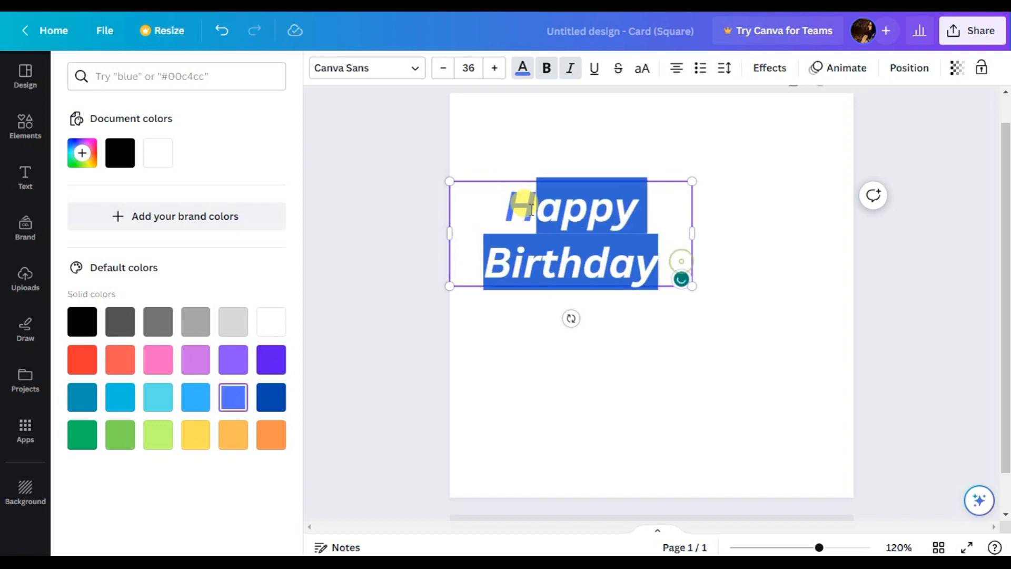
left_click(89, 163)
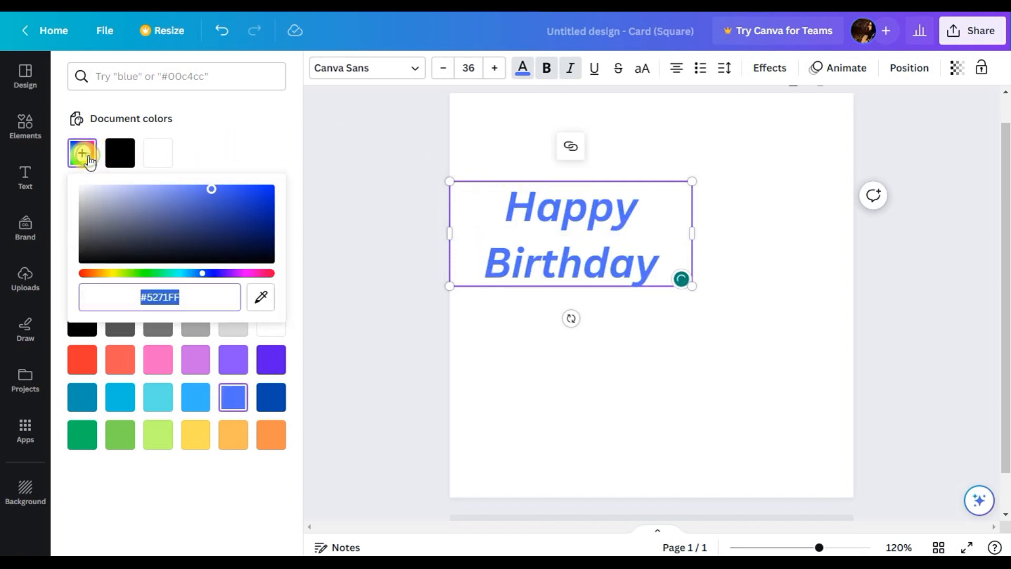
left_click(230, 241)
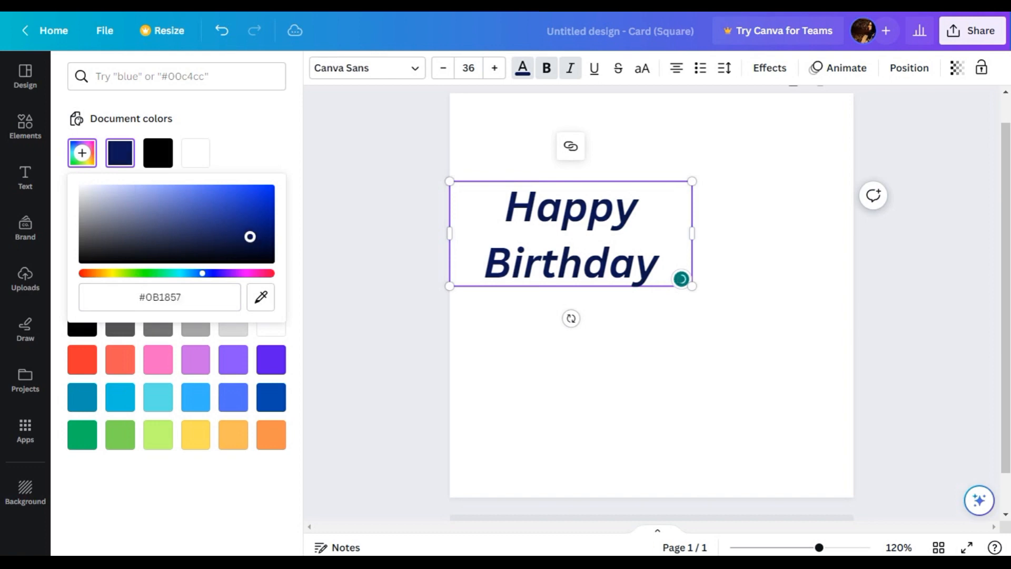
left_click_drag(250, 236, 255, 199)
left_click(250, 273)
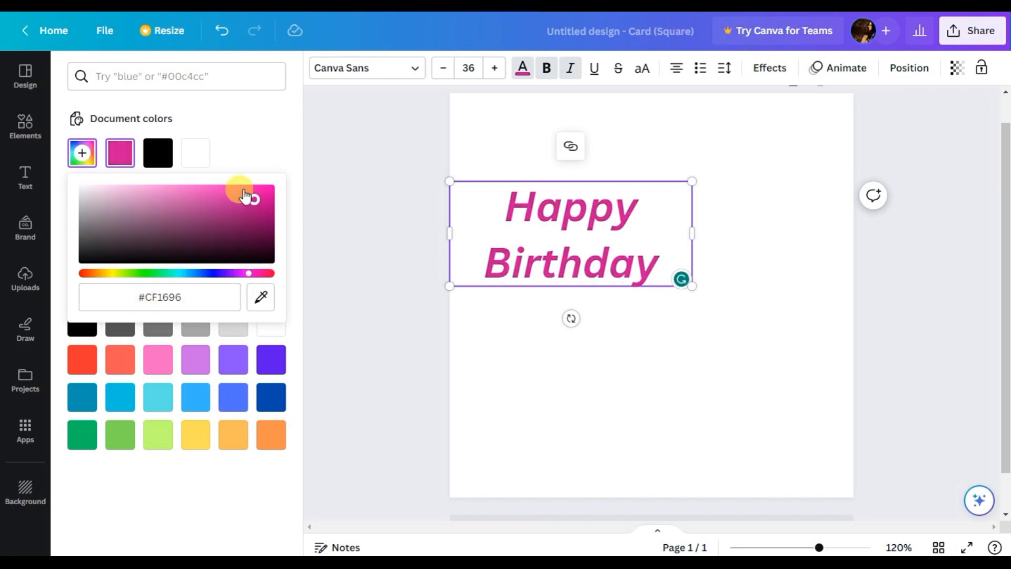
left_click(248, 159)
Move the greeting to the center of the card and title the design "Happy Birthday"
left_click_drag(589, 290, 669, 352)
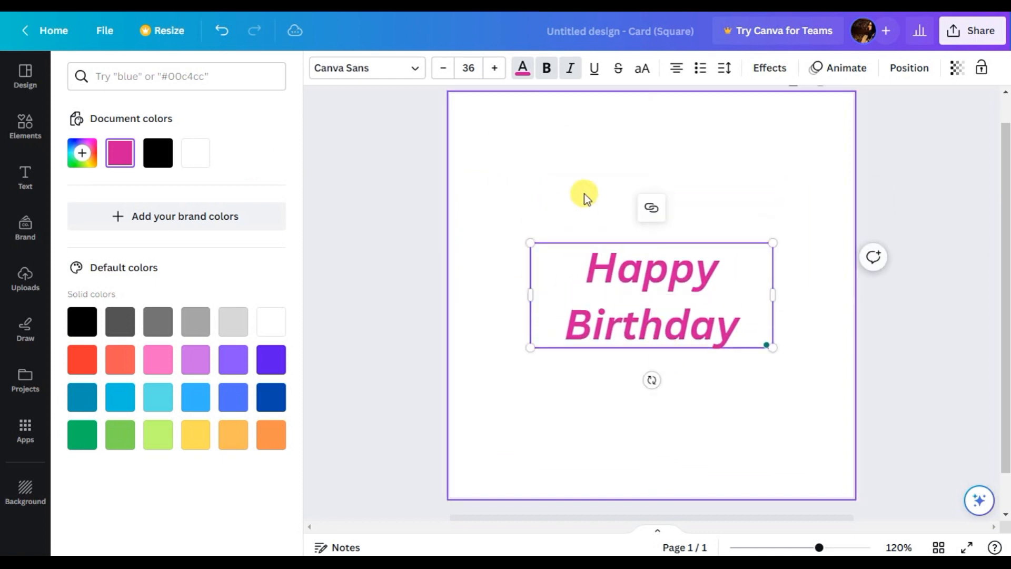
key("Return")
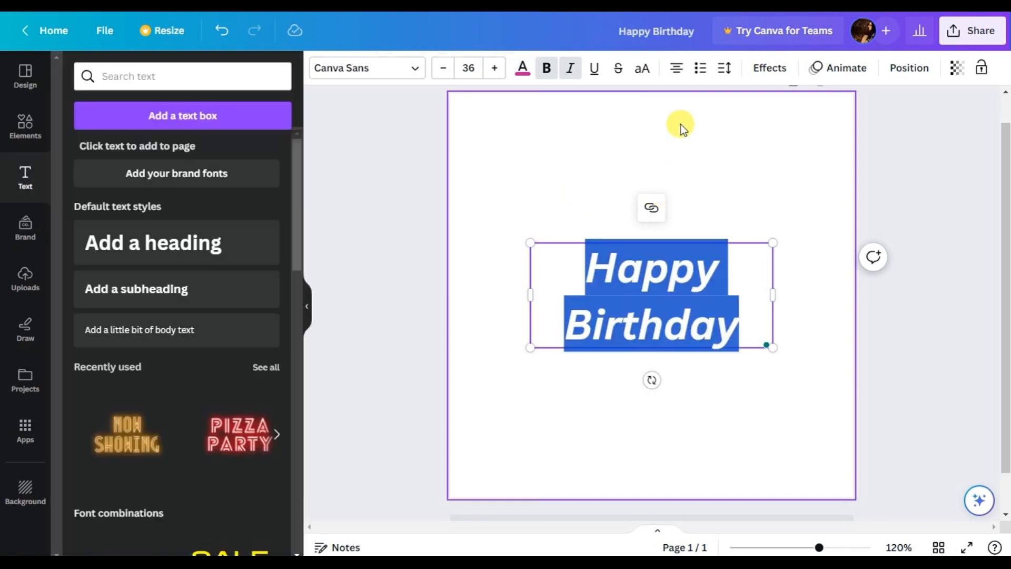
Cycle the greeting's text alignment back to centered and switch its list formatting on and back off
left_click(673, 77)
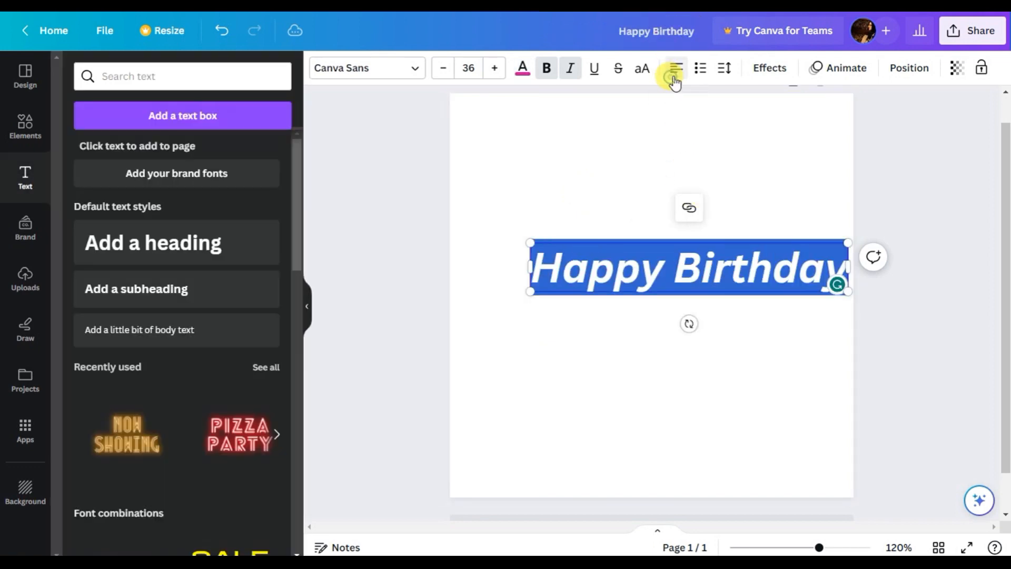
left_click(699, 67)
left_click(700, 68)
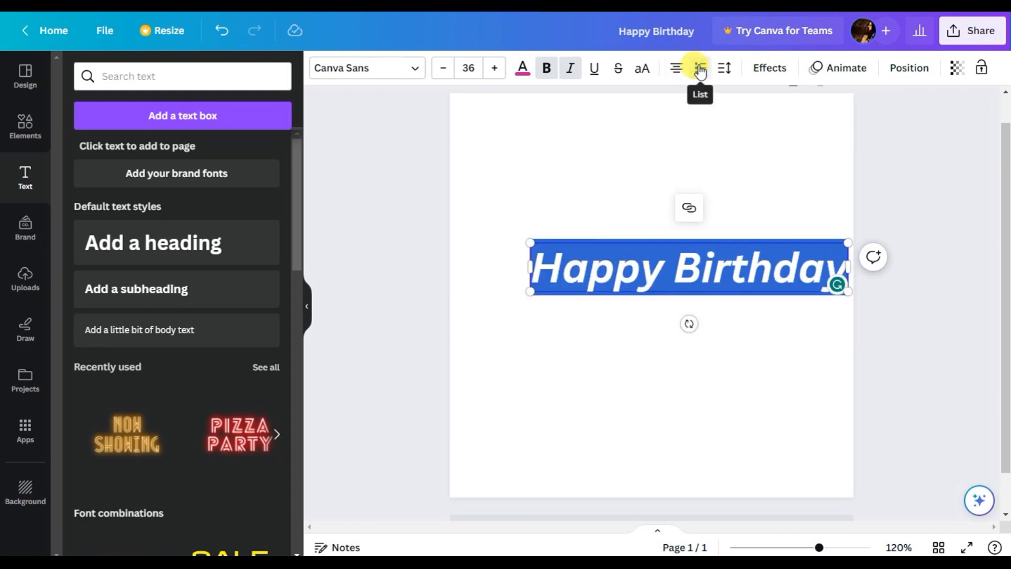
Try the Lift, Outline, Splice and Hollow text effects on the greeting, and Glitch with the blue and red color pair
left_click(790, 74)
left_click(249, 167)
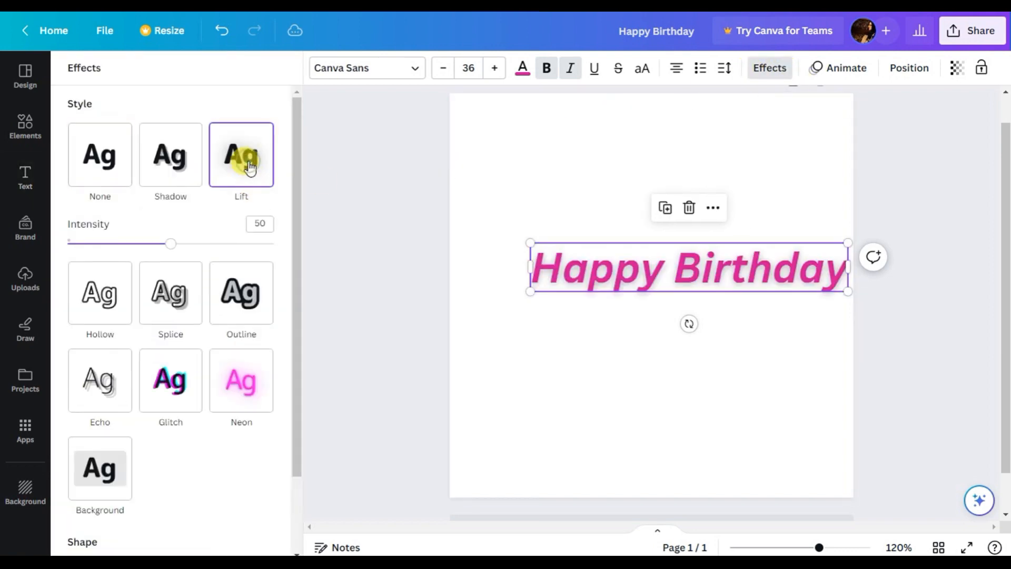
left_click(234, 289)
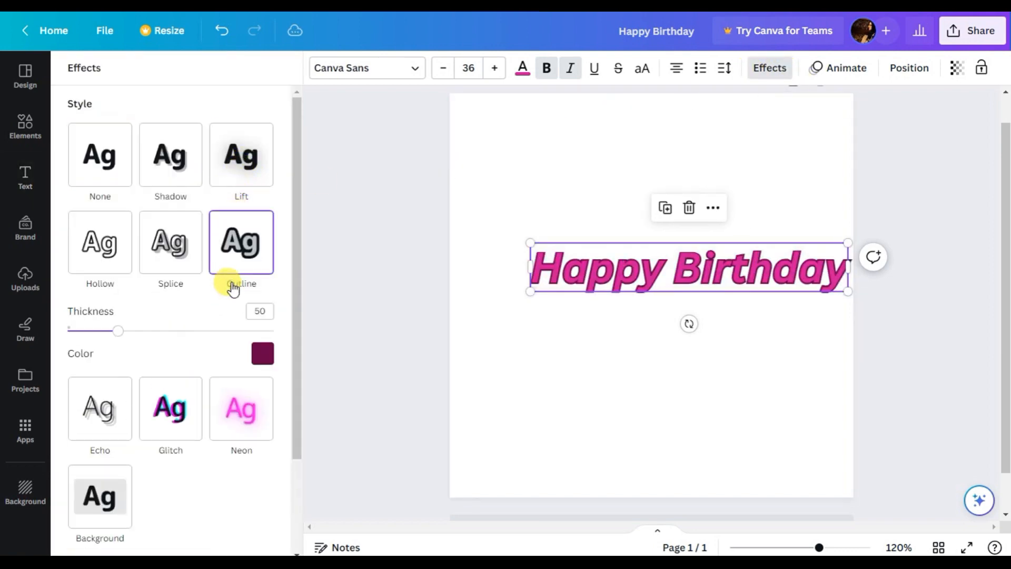
left_click(148, 231)
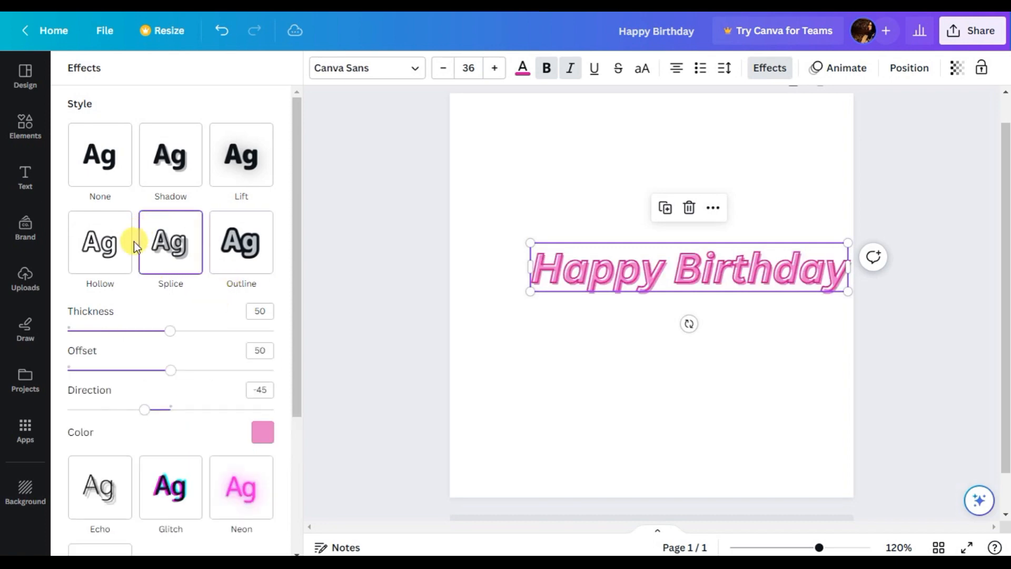
left_click(102, 255)
left_click(184, 406)
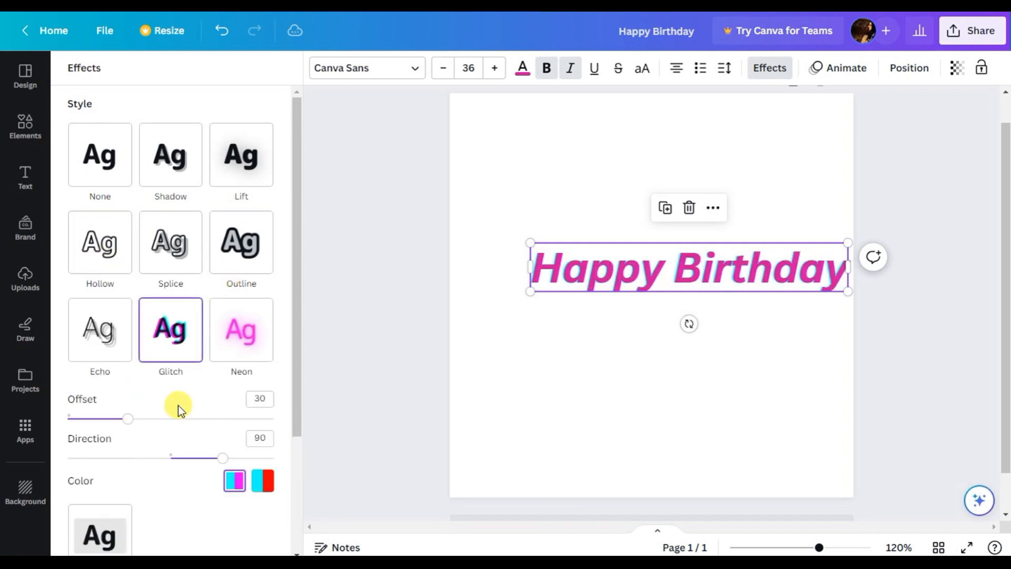
left_click(262, 482)
Apply the Echo effect to the greeting and give it the Curve shape with a curve value of -3
left_click(107, 345)
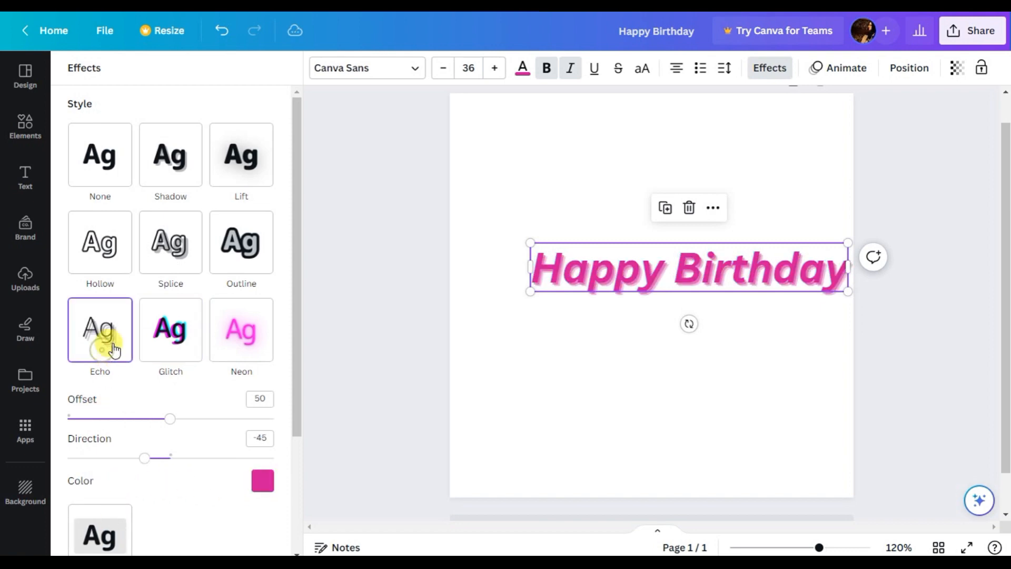
scroll(118, 348, "down", 3)
left_click(163, 492)
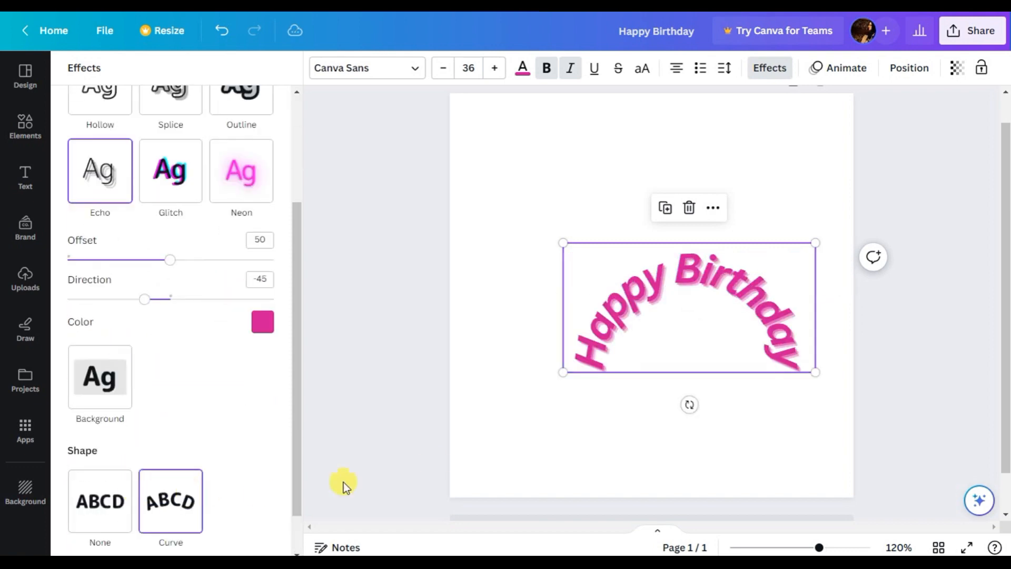
scroll(171, 498, "down", 1)
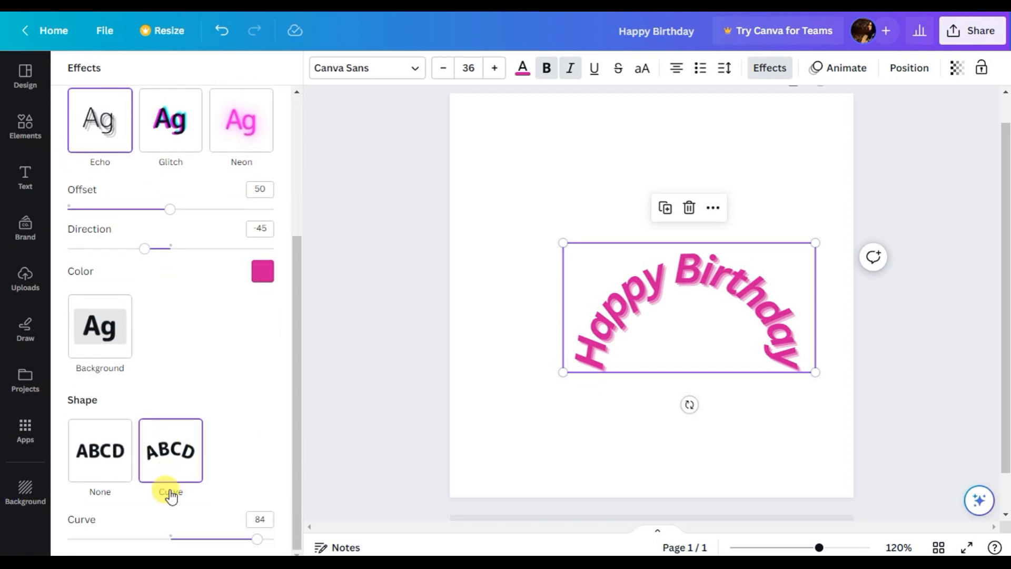
left_click_drag(257, 543, 166, 519)
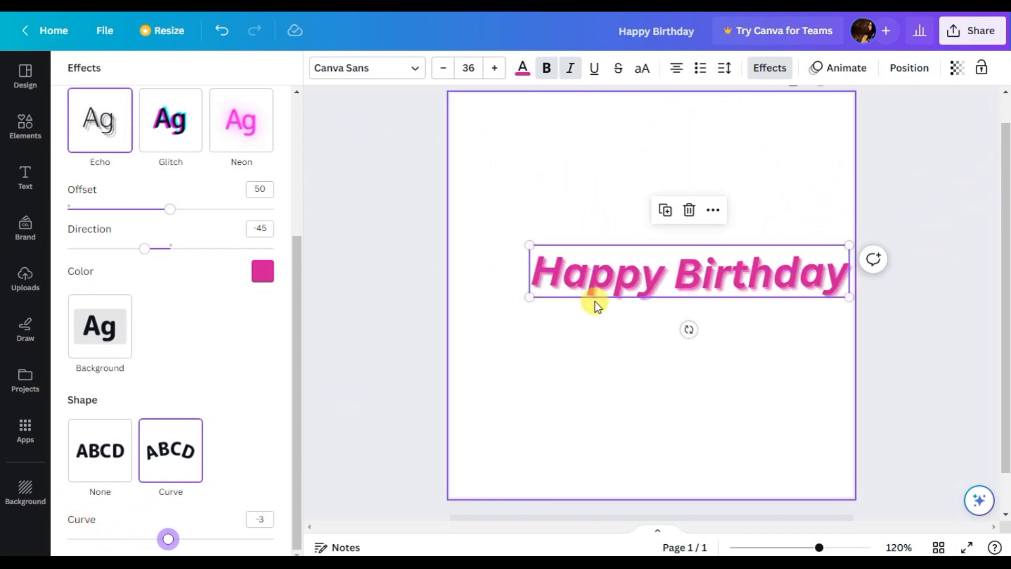
Move the greeting to the upper part of the card, centered, and set its curve to -23
left_click_drag(594, 300, 592, 172)
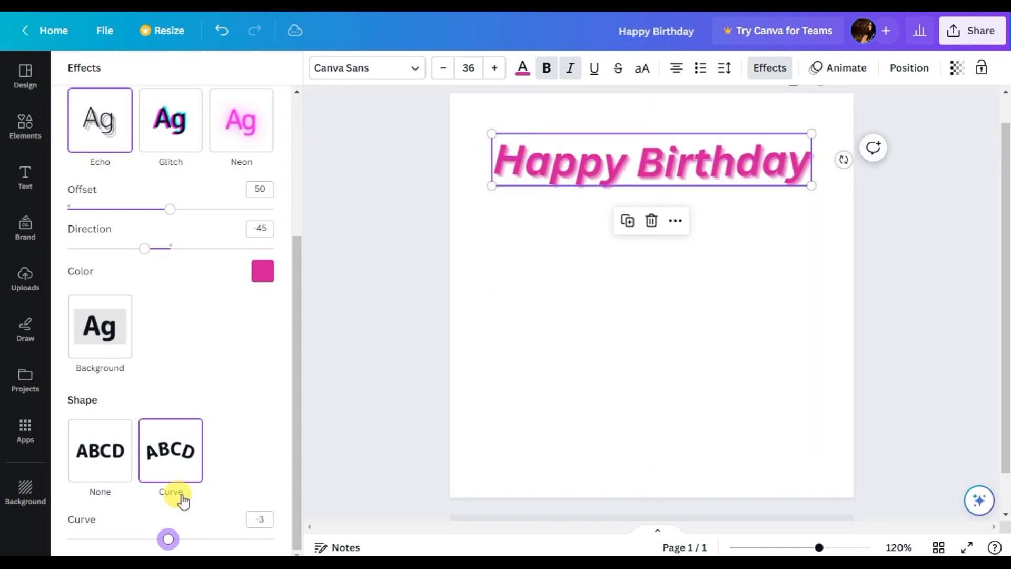
left_click_drag(174, 536, 147, 538)
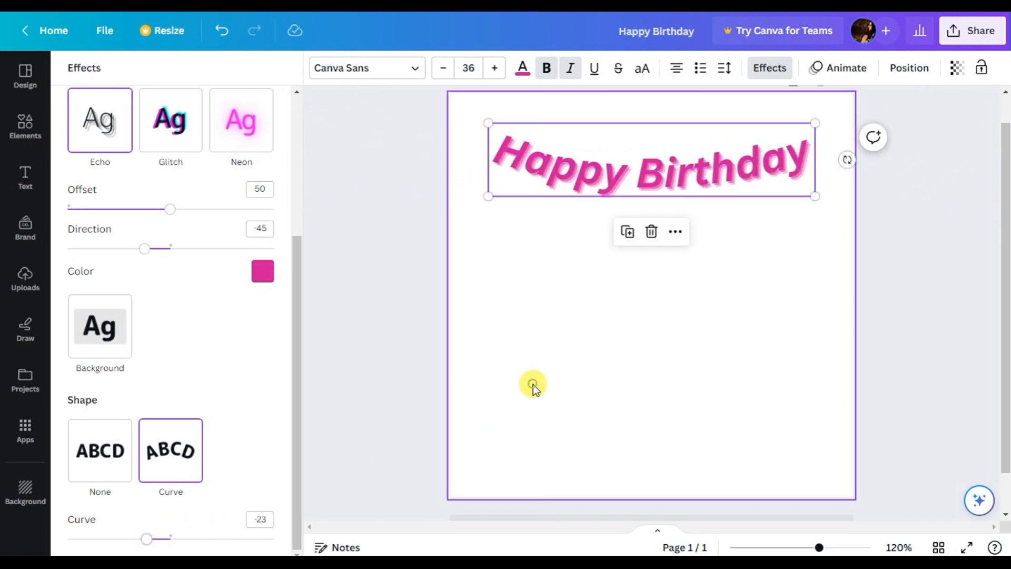
left_click(533, 384)
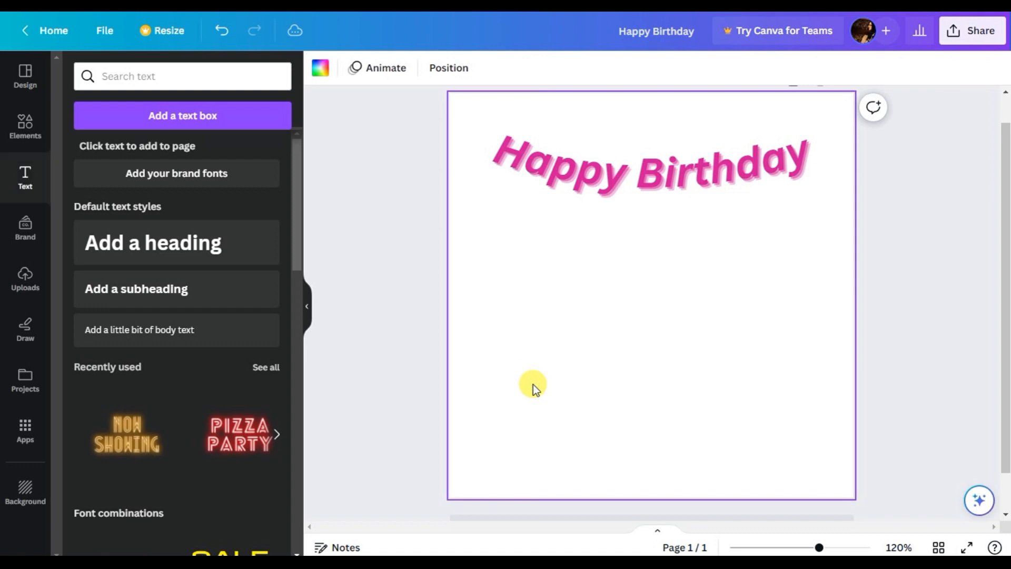
Add a default heading, a subheading and a line of body text to the card
left_click(153, 237)
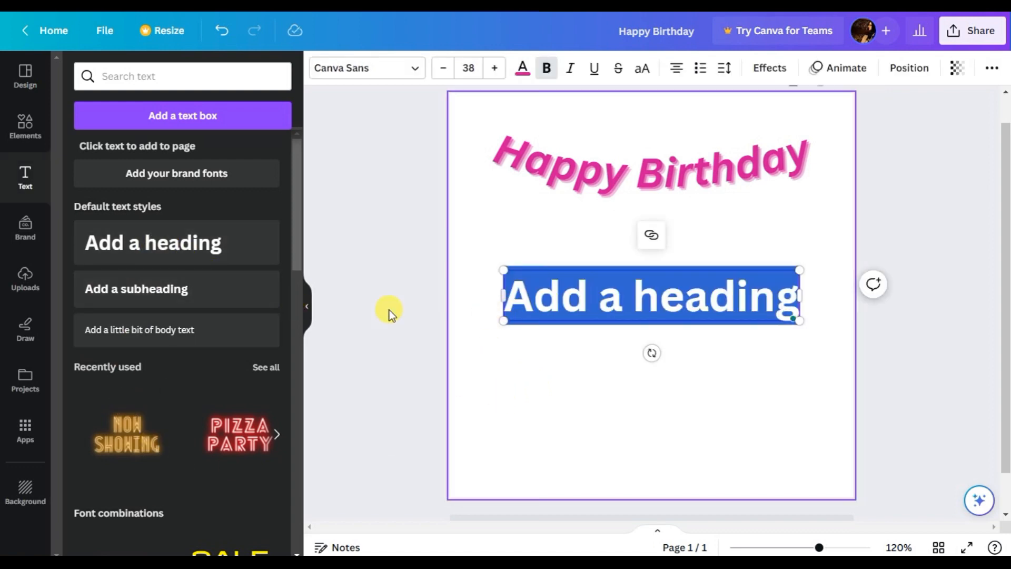
left_click(213, 297)
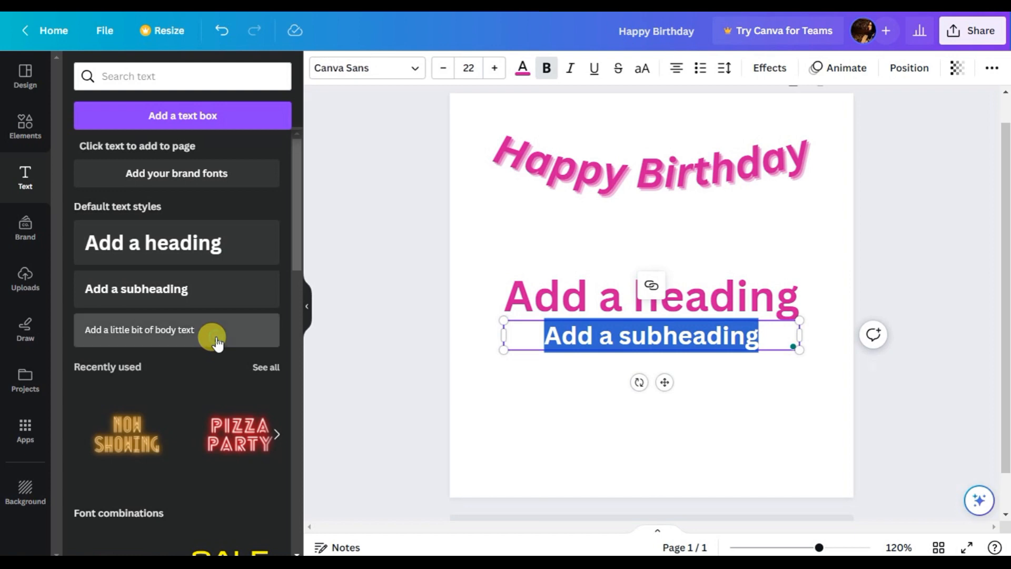
left_click(213, 334)
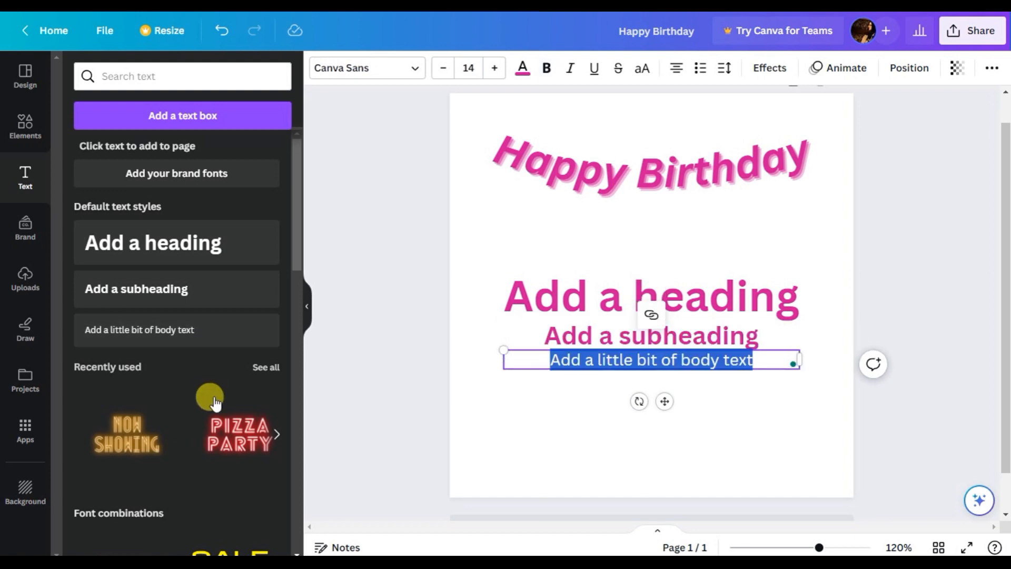
Add the neon "Birthday Girl" font combination and shrink it to a font size of 28.5
scroll(260, 372, "down", 5)
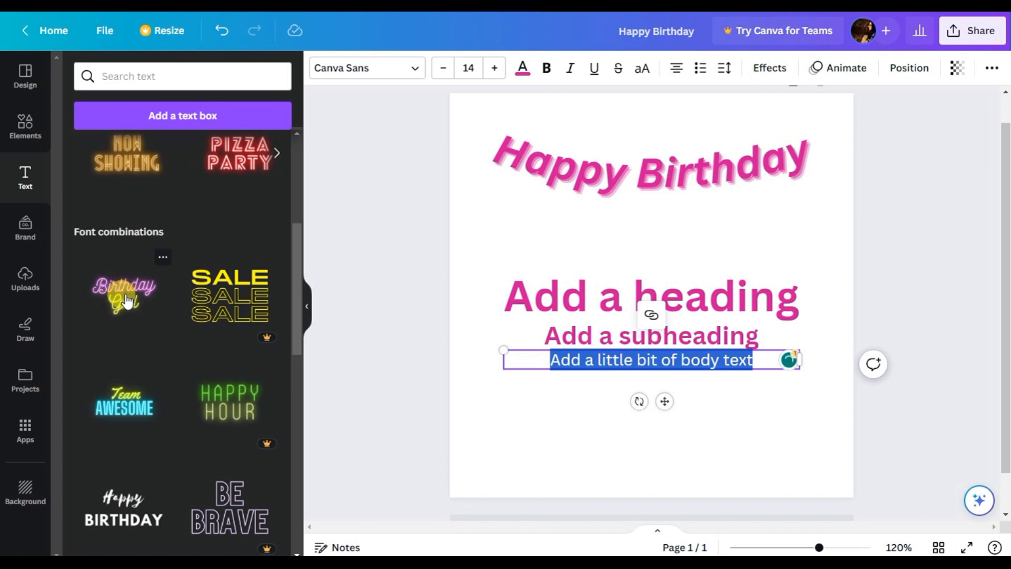
left_click(132, 346)
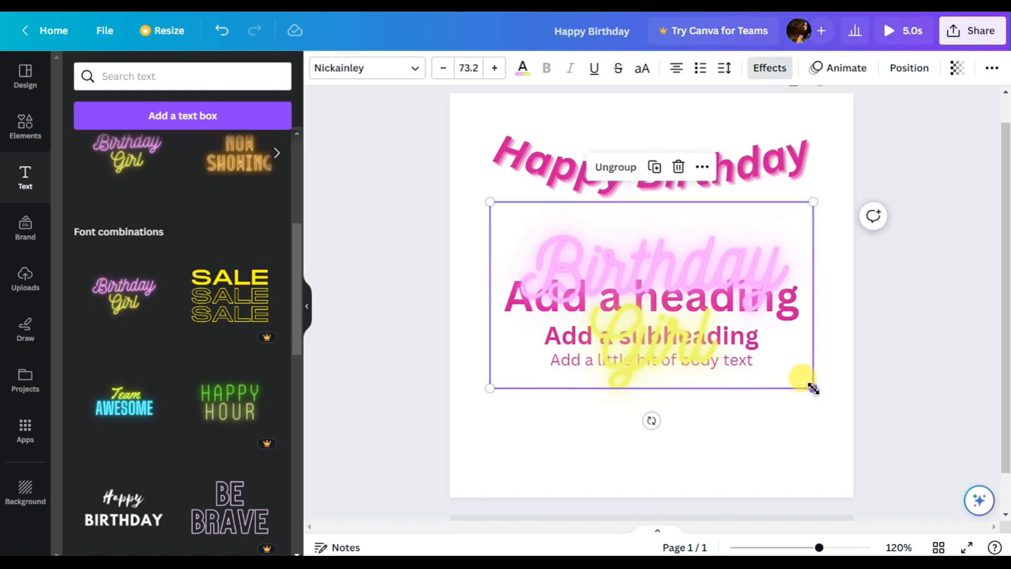
left_click_drag(814, 389, 615, 275)
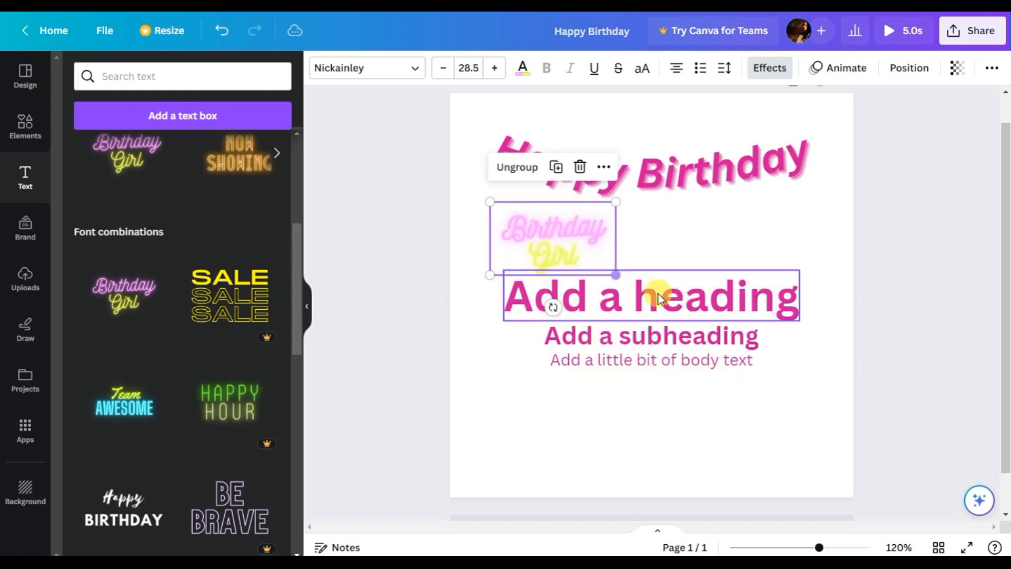
Delete the placeholder heading, subheading and body text from the card
left_click(720, 267)
left_click(740, 316)
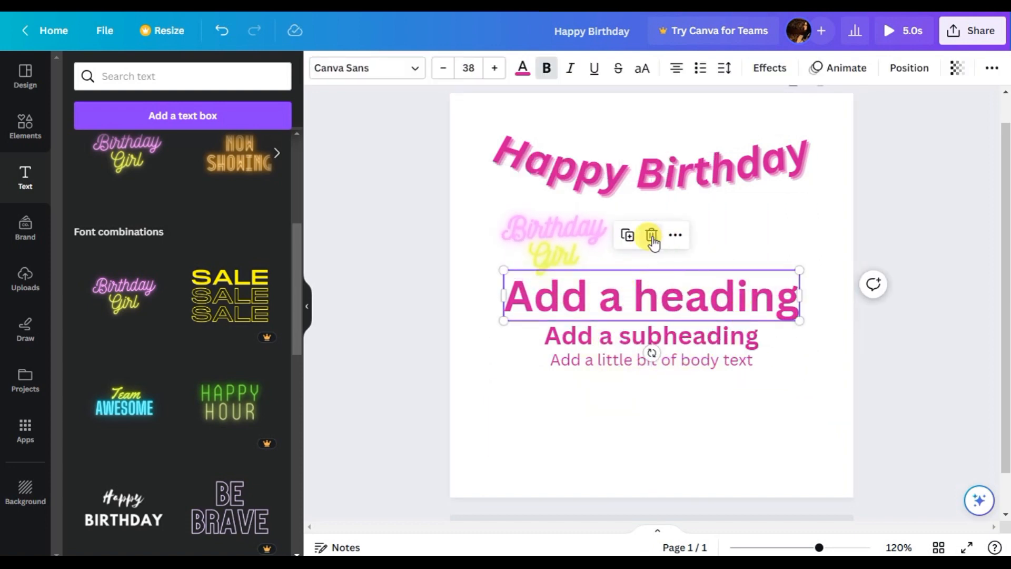
left_click(652, 238)
left_click(655, 324)
left_click(651, 284)
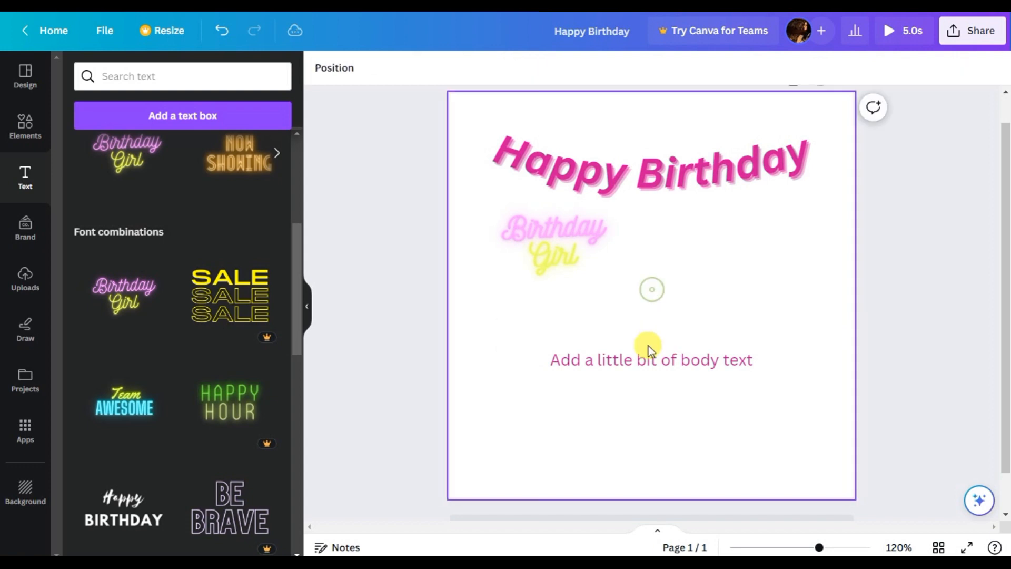
left_click(649, 353)
left_click(652, 314)
Move the neon combination near the card's middle below the greeting and replace its pink word "Birthday" with "happy"
left_click_drag(542, 243, 626, 265)
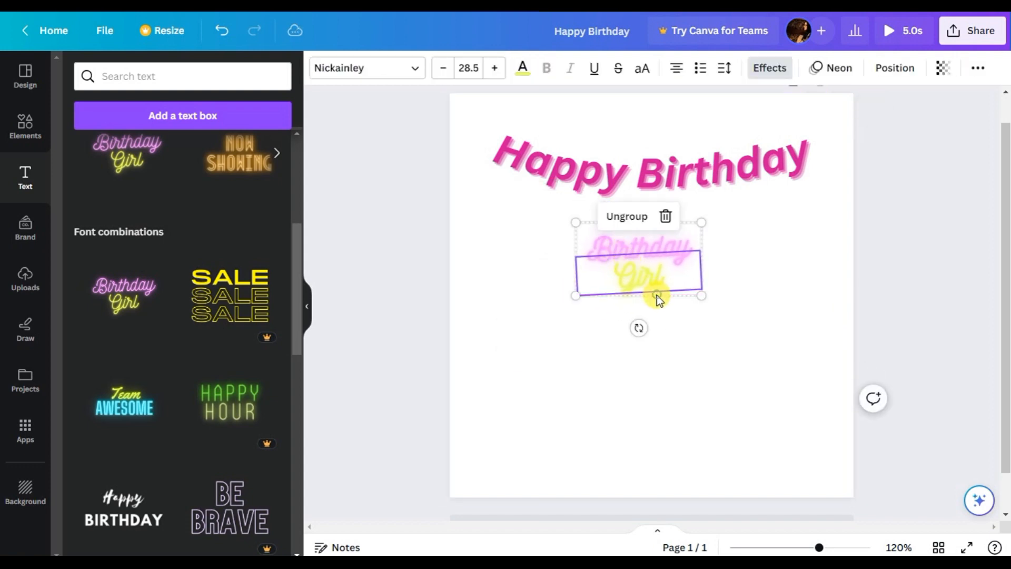
double_click(656, 275)
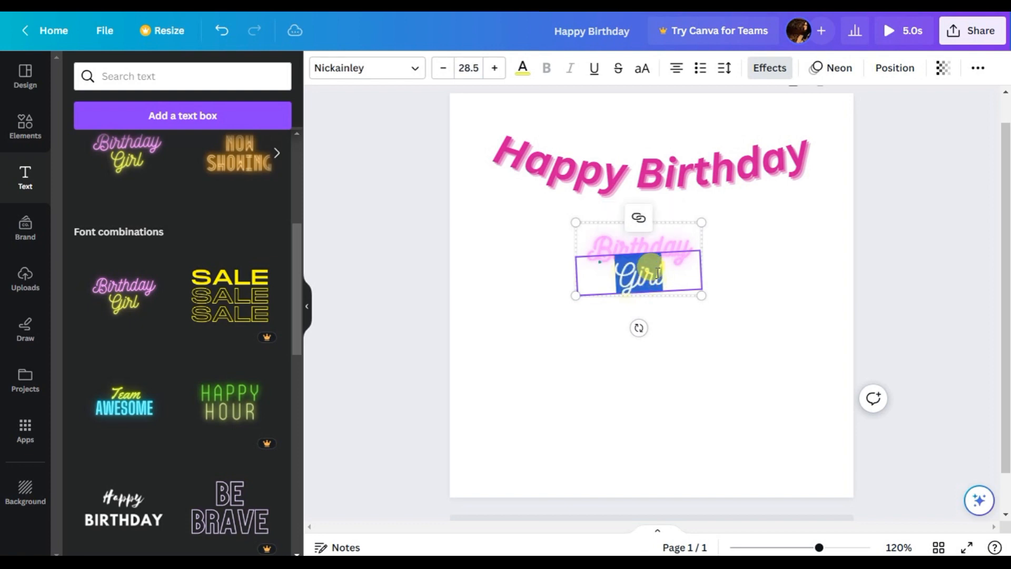
left_click(661, 242)
double_click(665, 244)
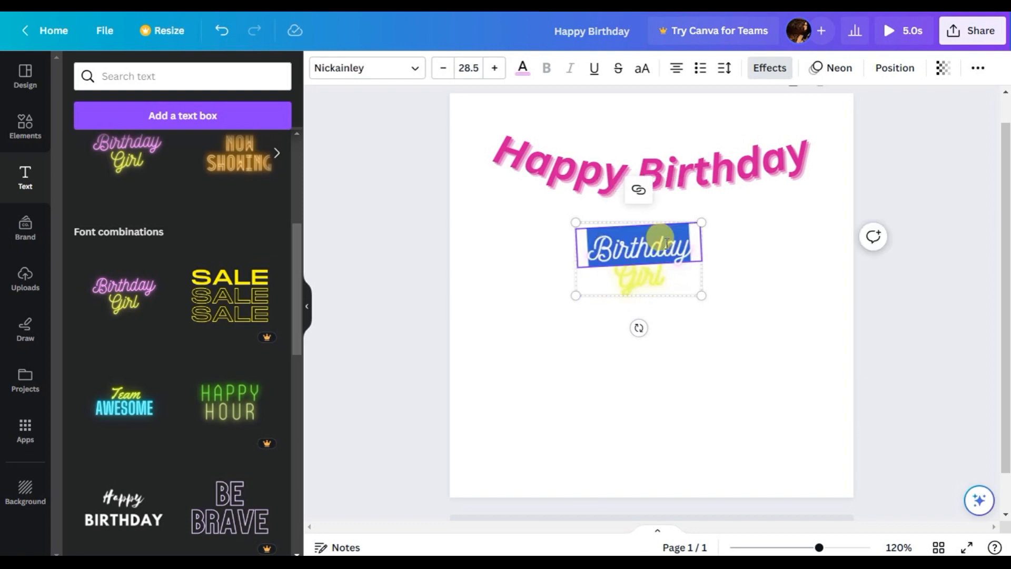
type("happy")
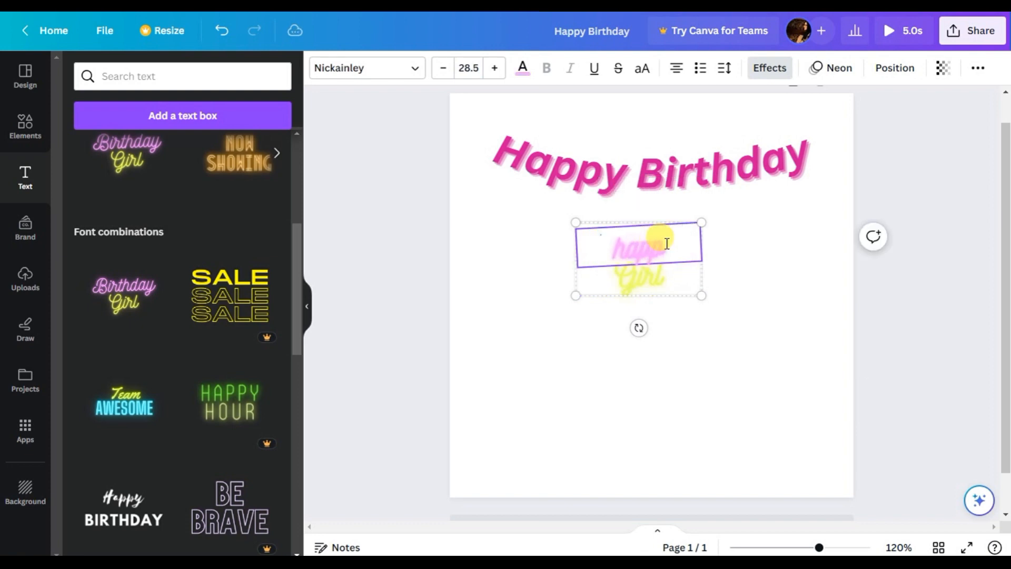
Replace the yellow word "Girl" in the neon combination with "birthday"
left_click(656, 285)
double_click(656, 279)
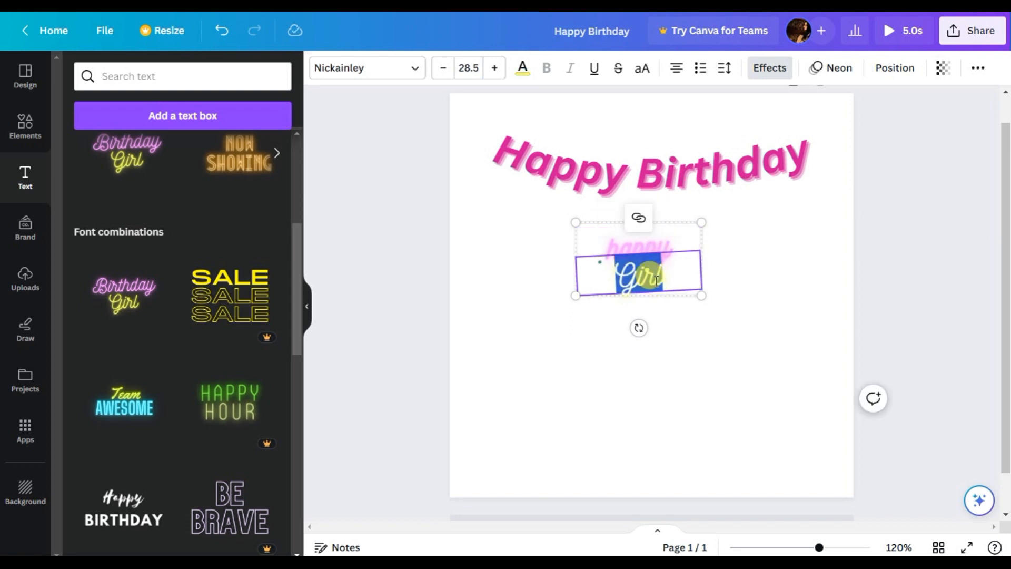
type("b")
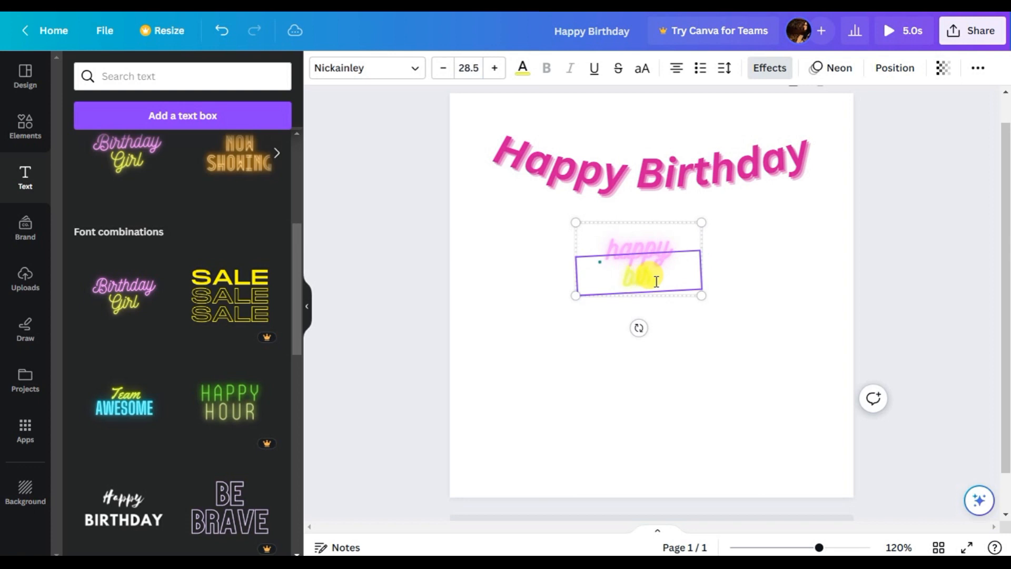
type("irthday")
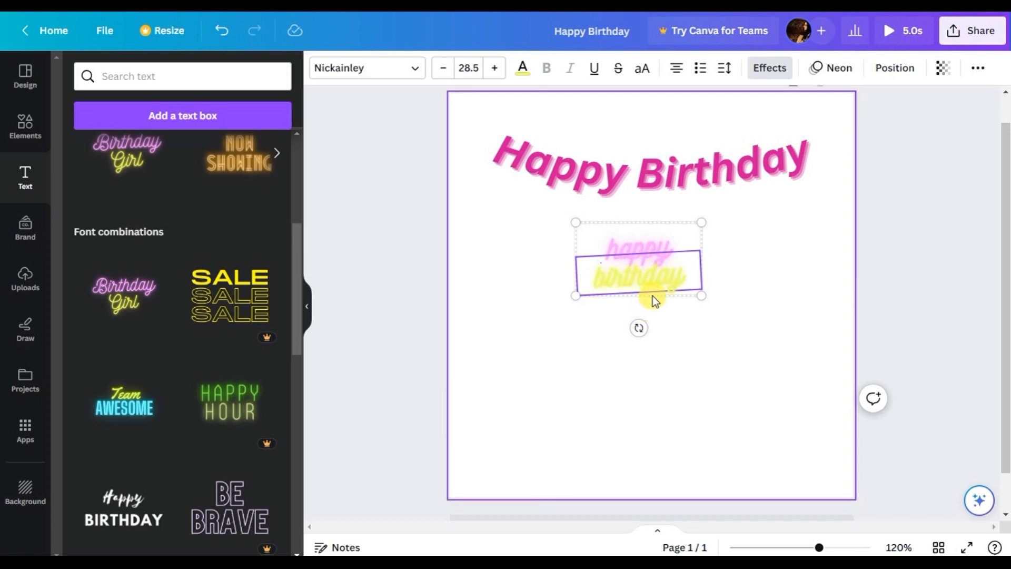
Delete both the pink "happy" and the yellow "birthday" neon texts
left_click(636, 250)
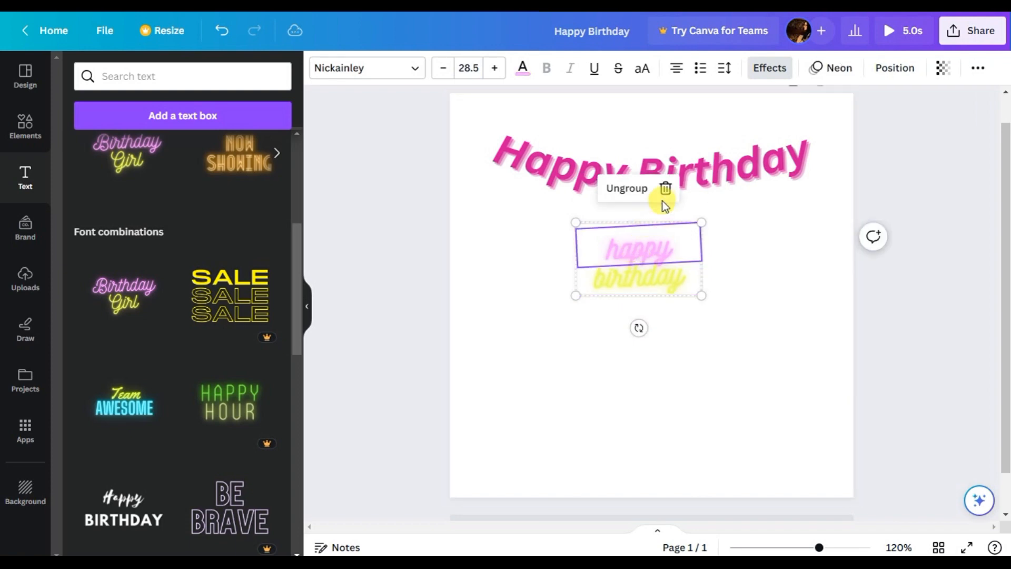
left_click(666, 188)
left_click(648, 251)
left_click(649, 251)
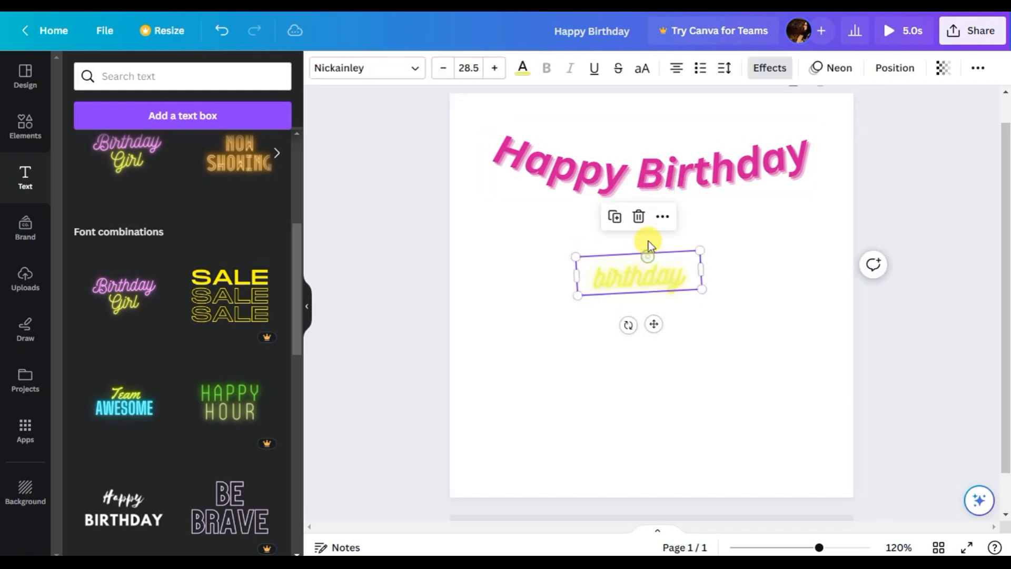
left_click(638, 217)
Add the "Happy BIRTHDAY" and "Seek Progress Not Perfection" font combinations to the card
scroll(200, 362, "down", 3)
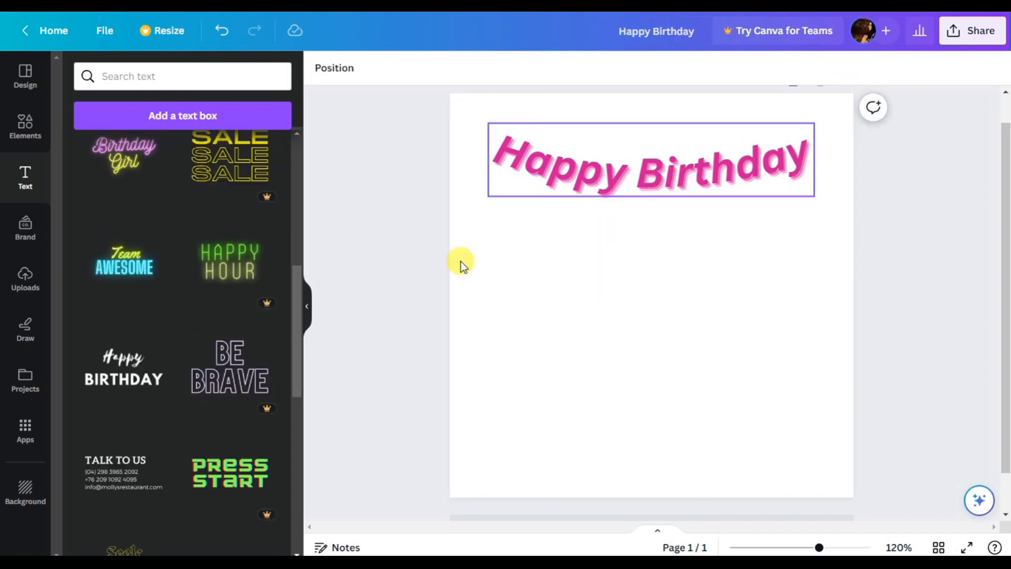
left_click(126, 375)
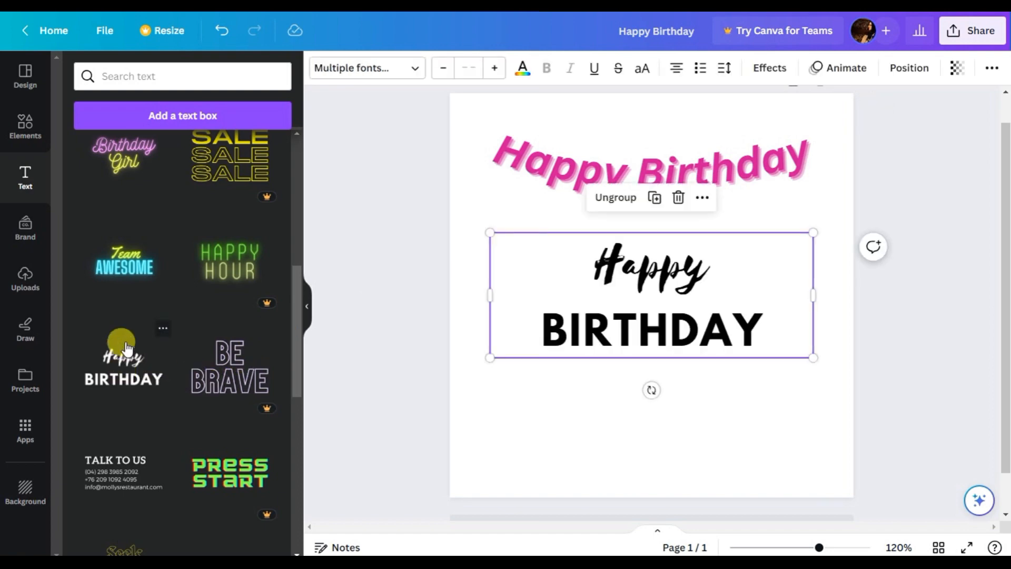
scroll(125, 311, "down", 5)
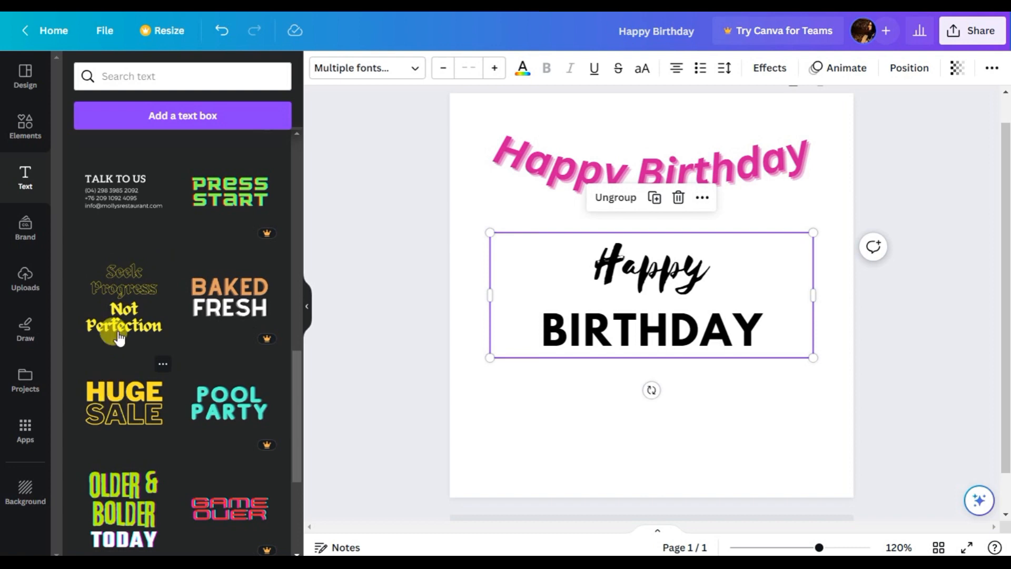
left_click(118, 321)
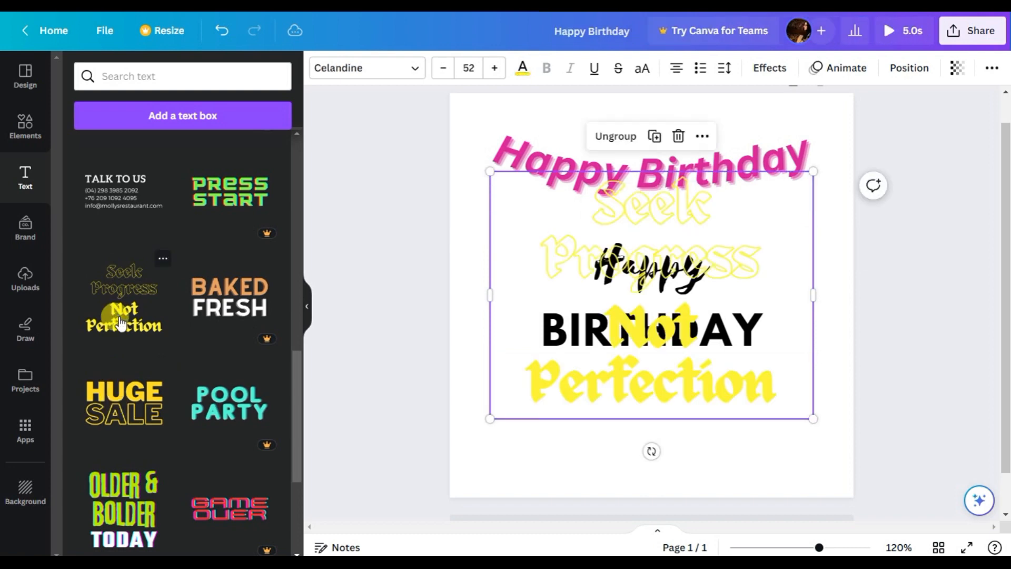
Delete the "Seek Progress Not Perfection" combination and ungroup the black "Happy BIRTHDAY" combination
left_click(667, 157)
left_click(616, 319)
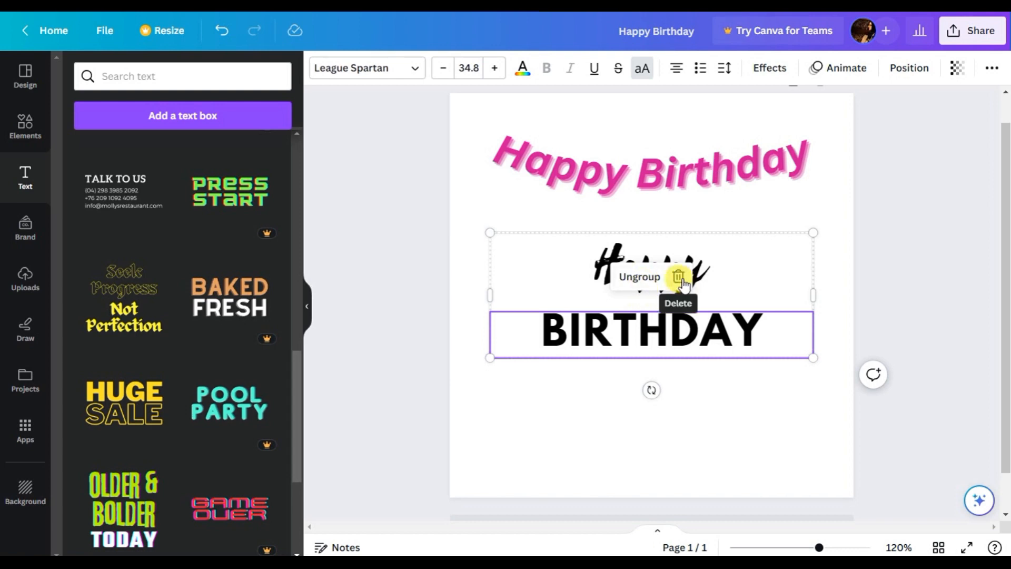
left_click(639, 276)
left_click(642, 389)
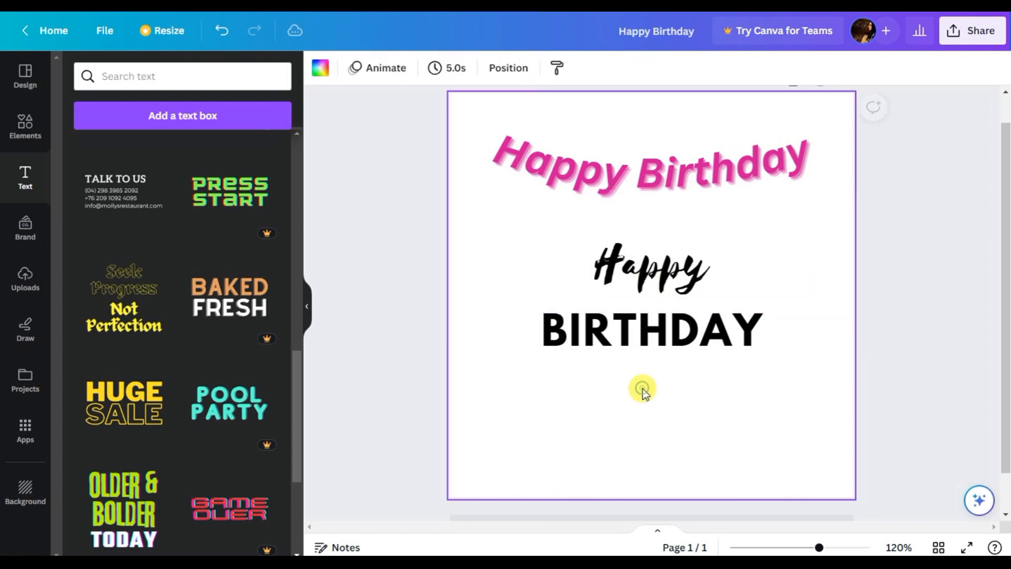
Delete both the black script "Happy" and the bold "BIRTHDAY" texts from the card
left_click(638, 331)
left_click(651, 264)
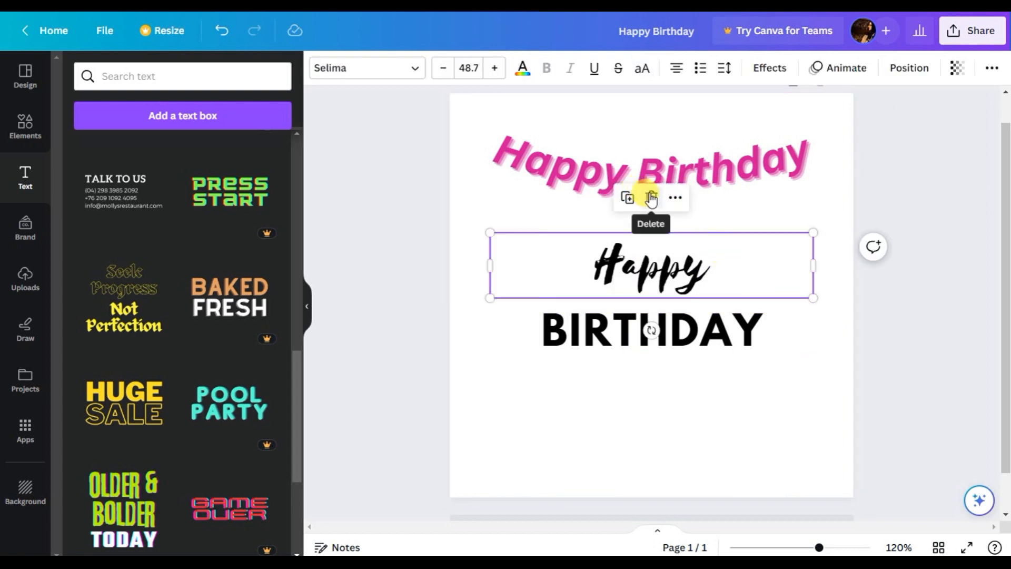
left_click(646, 196)
left_click(650, 274)
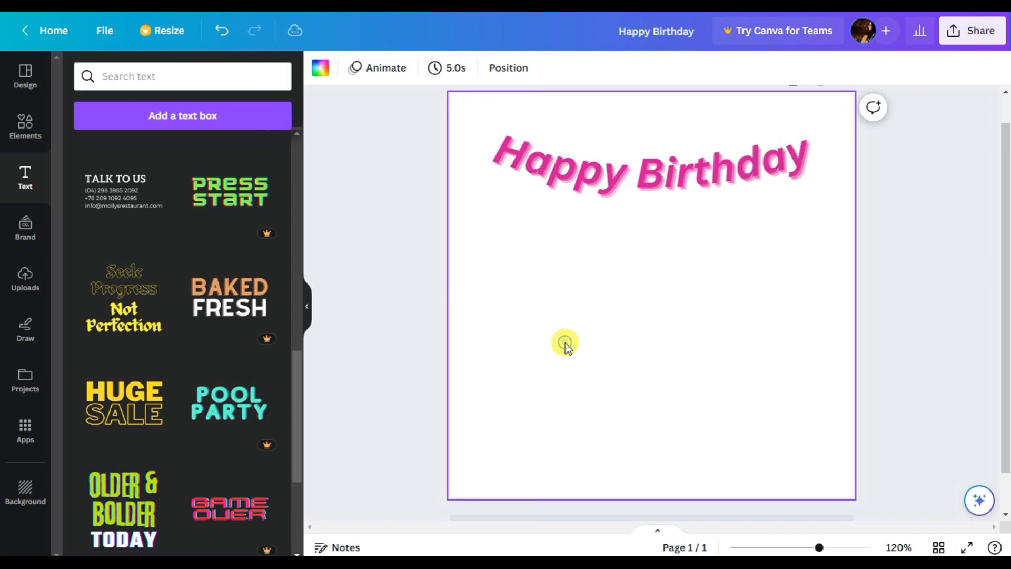
Try solid turquoise, then the grey-to-white, black-to-blue and mint-to-blue gradients as the card's background
left_click(320, 68)
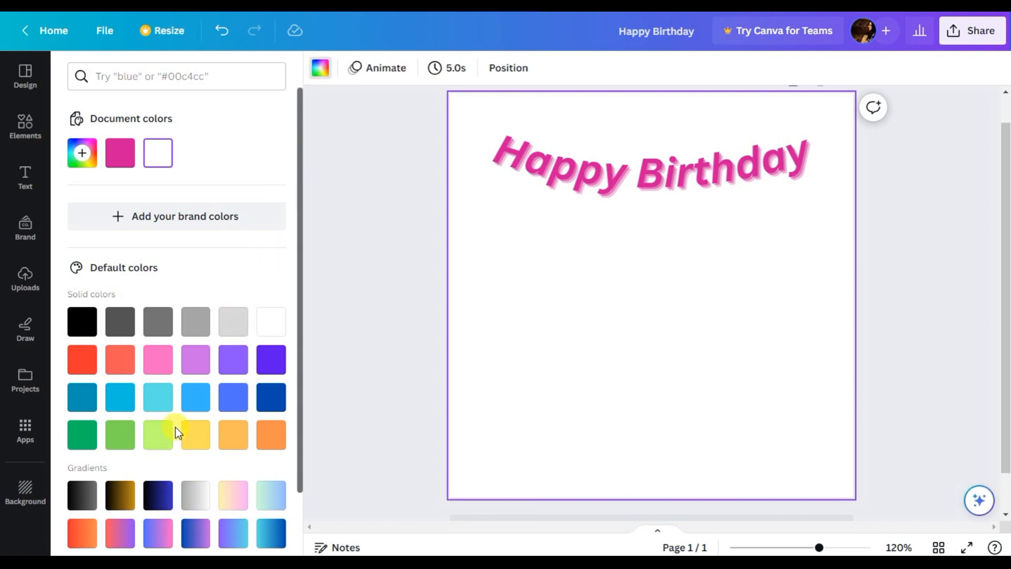
left_click(158, 403)
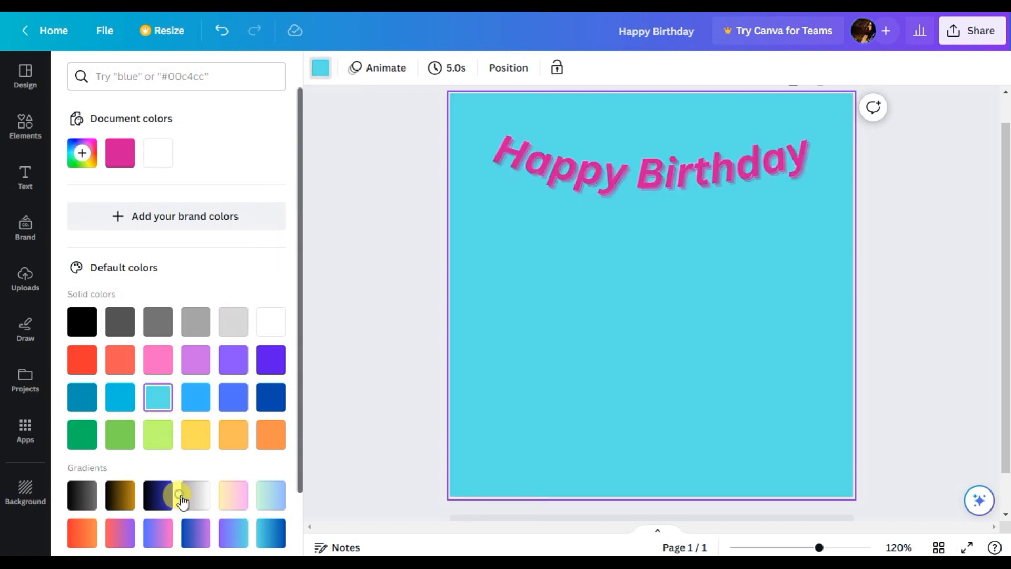
left_click(193, 500)
left_click(158, 498)
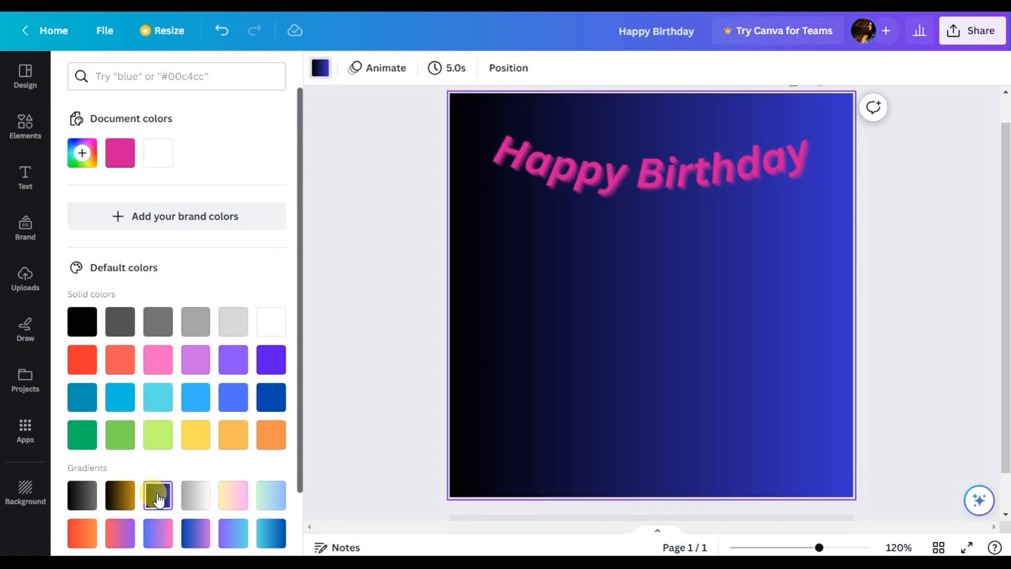
left_click(264, 501)
Try more background gradients on the card, including yellow-to-orange, pink-to-yellow, coral-to-purple, black-to-grey and grey-to-white
scroll(264, 501, "down", 3)
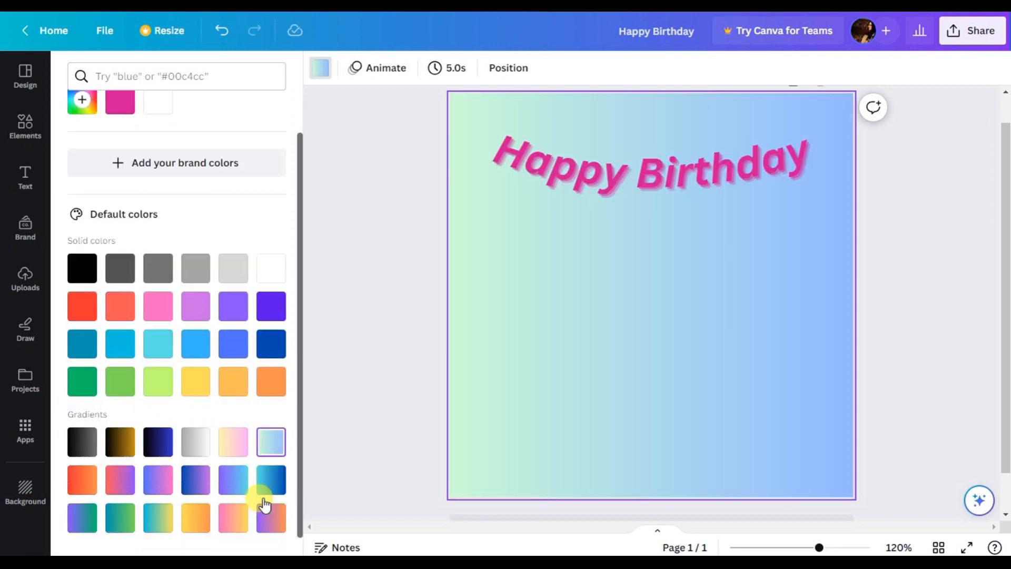
left_click(173, 491)
left_click(196, 489)
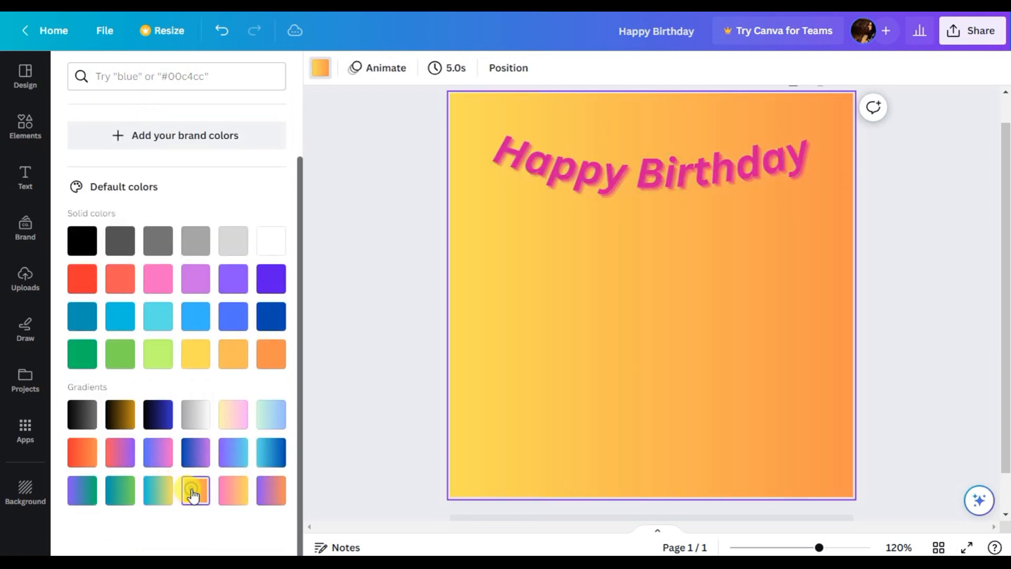
left_click(228, 499)
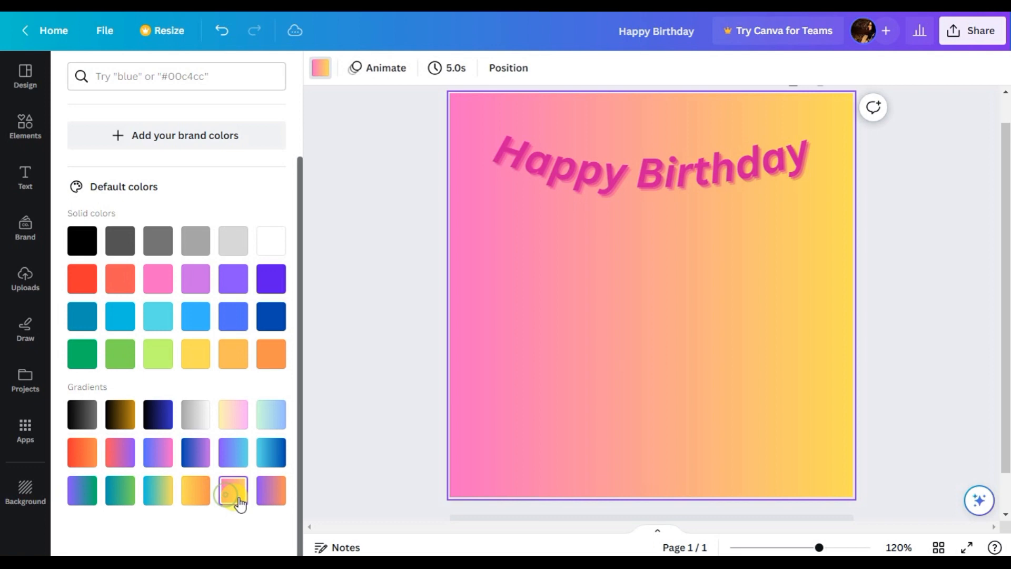
left_click(267, 500)
left_click(113, 458)
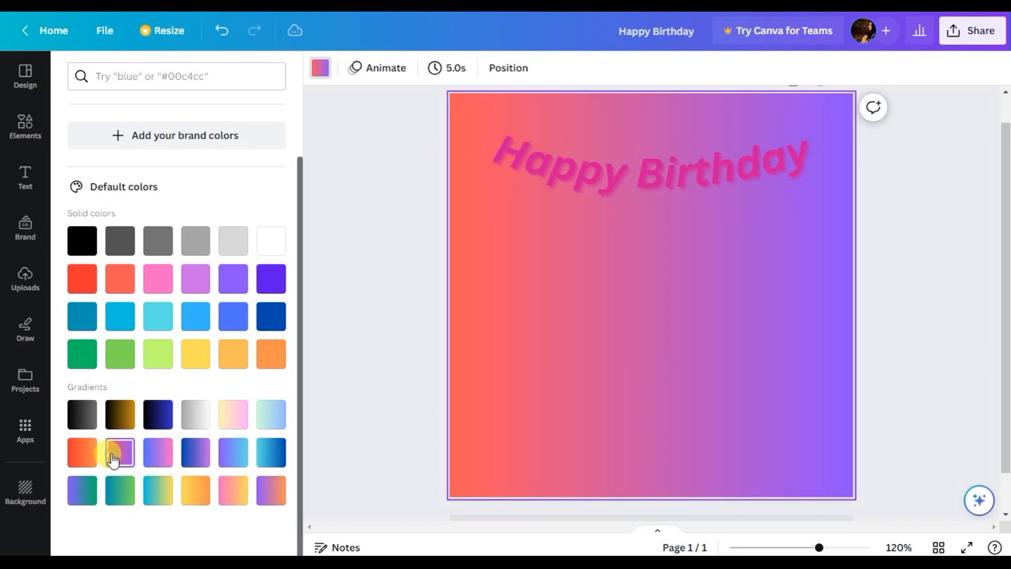
left_click(99, 422)
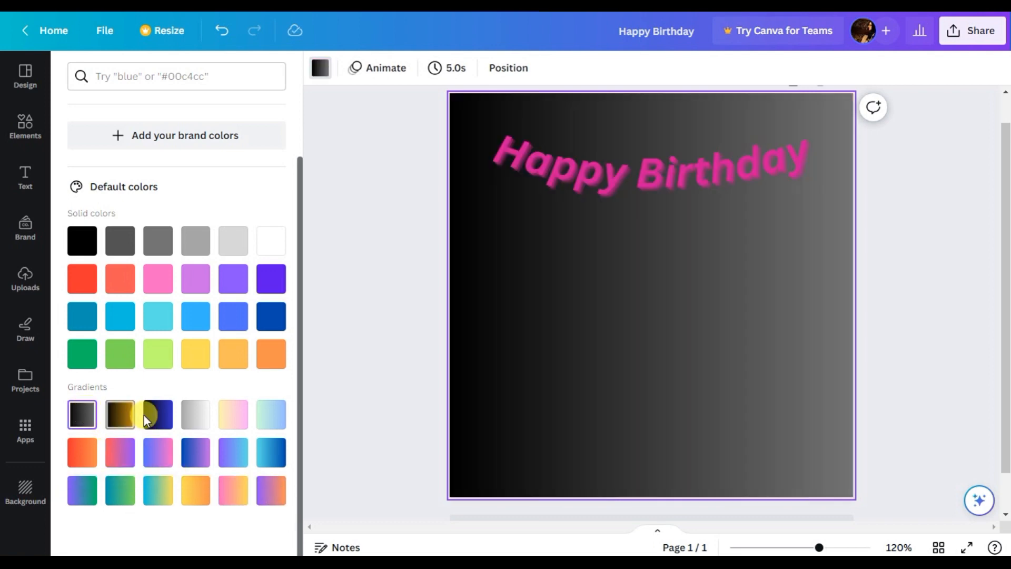
left_click(193, 417)
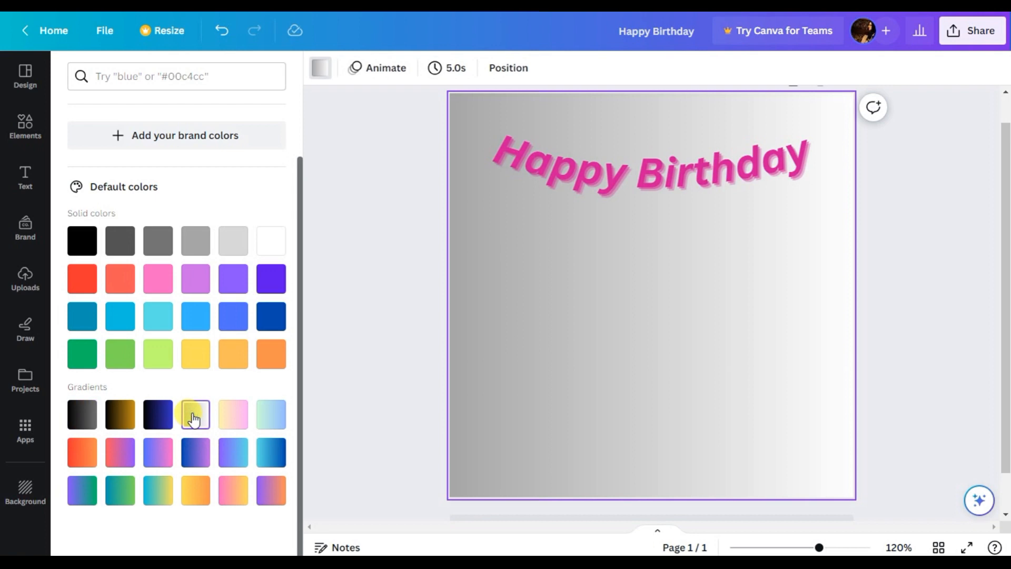
Set the card's background to the pale yellow-to-pink gradient
left_click(230, 414)
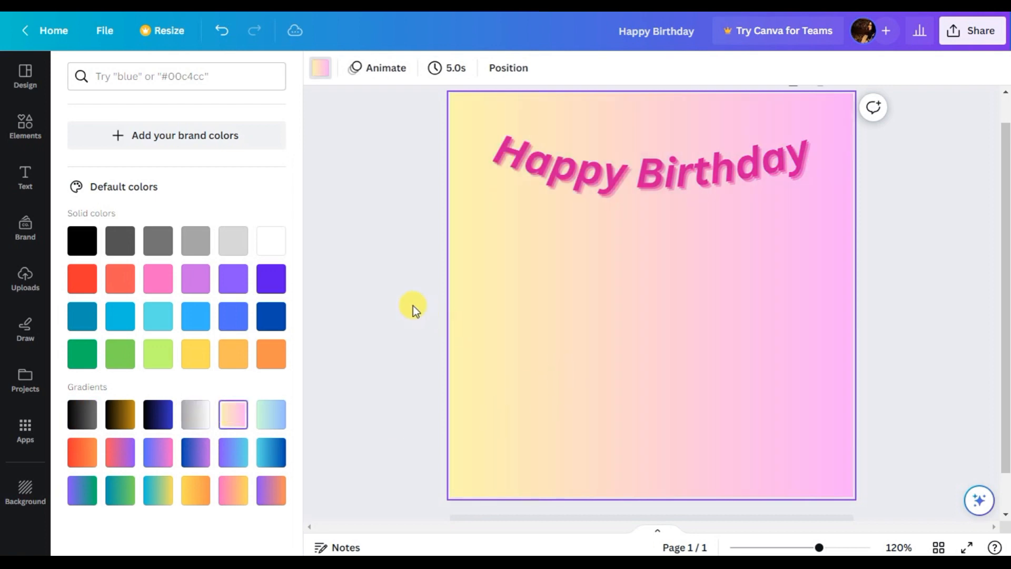
left_click(412, 306)
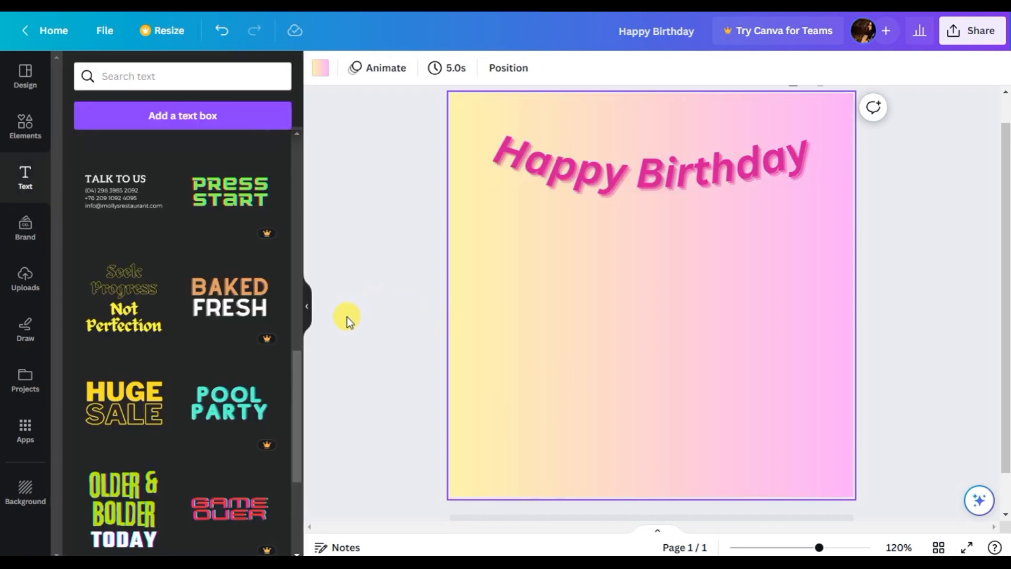
scroll(198, 429, "down", 10)
scroll(203, 426, "up", 9)
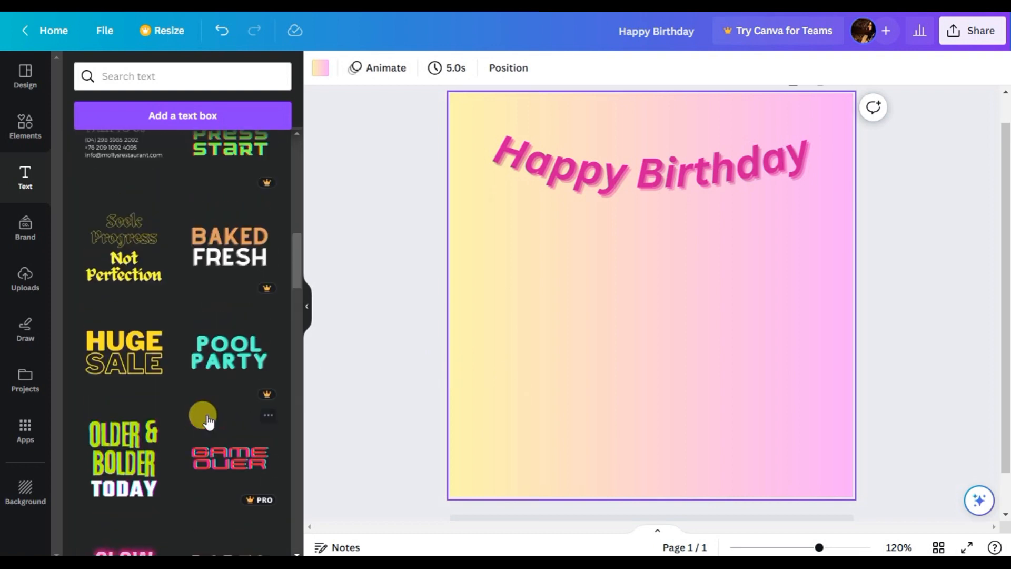
scroll(208, 421, "up", 5)
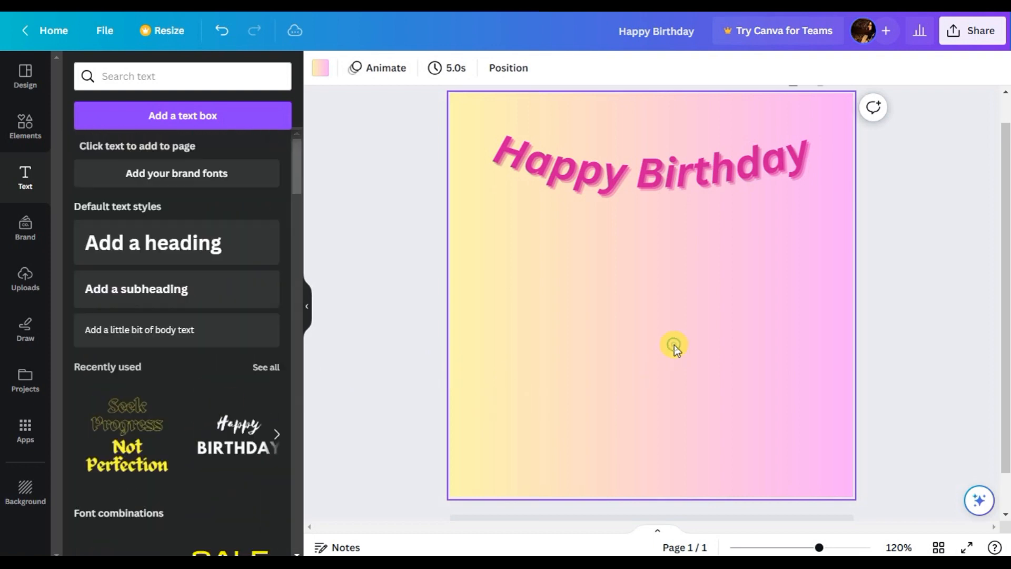
Download the finished birthday card as a PNG file and dismiss the download summary
left_click(961, 42)
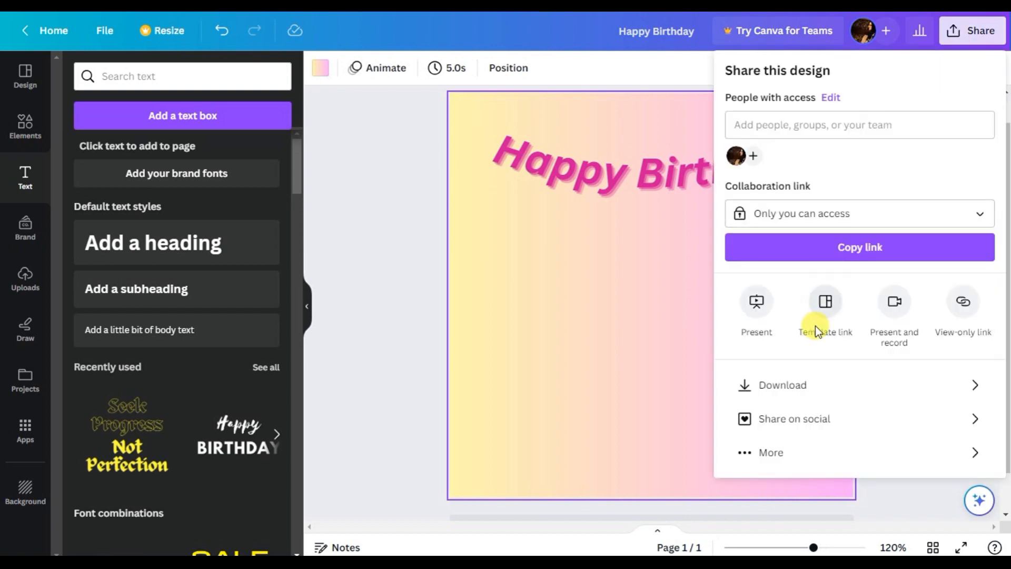
left_click(795, 386)
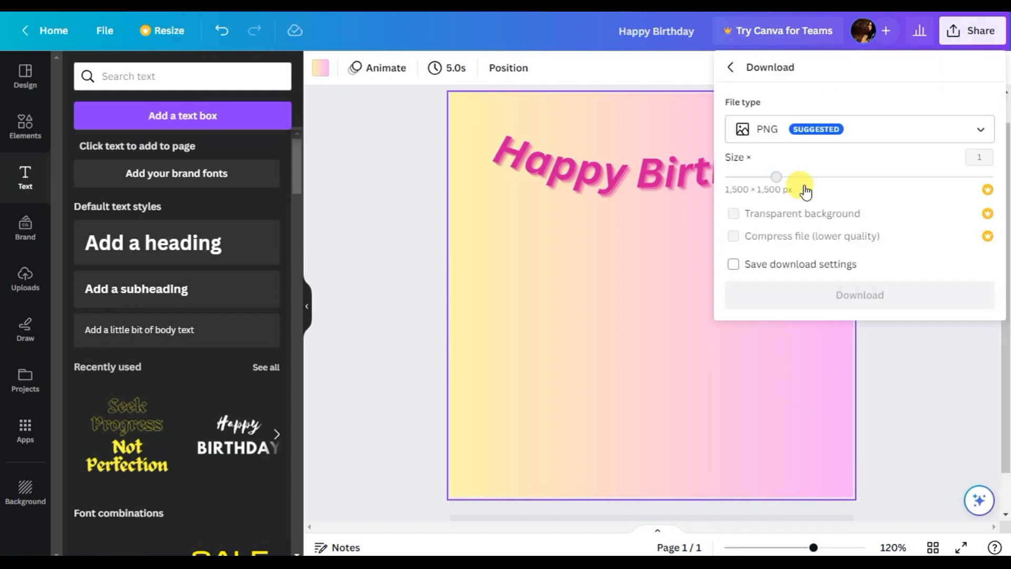
left_click(768, 291)
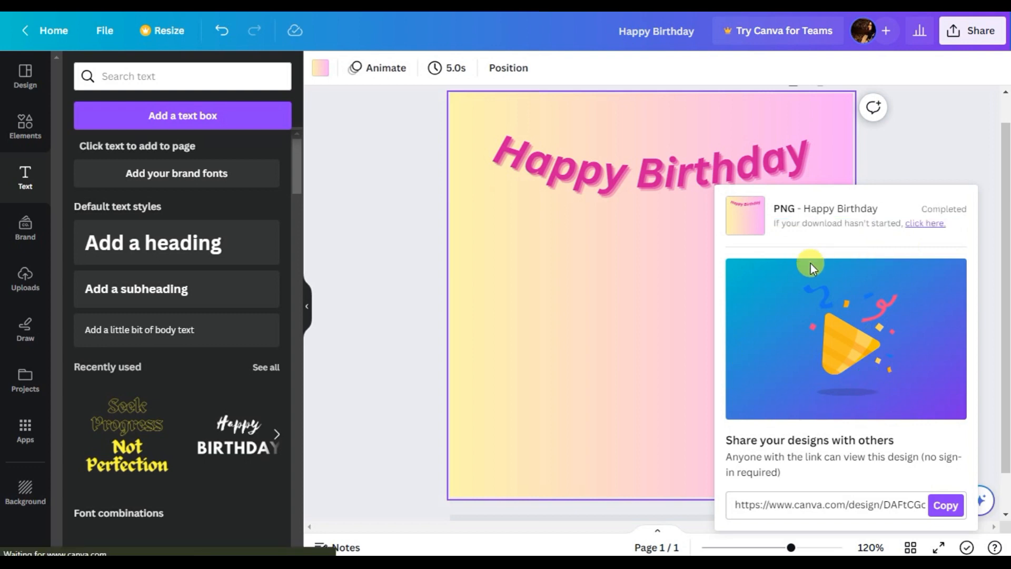
left_click(608, 328)
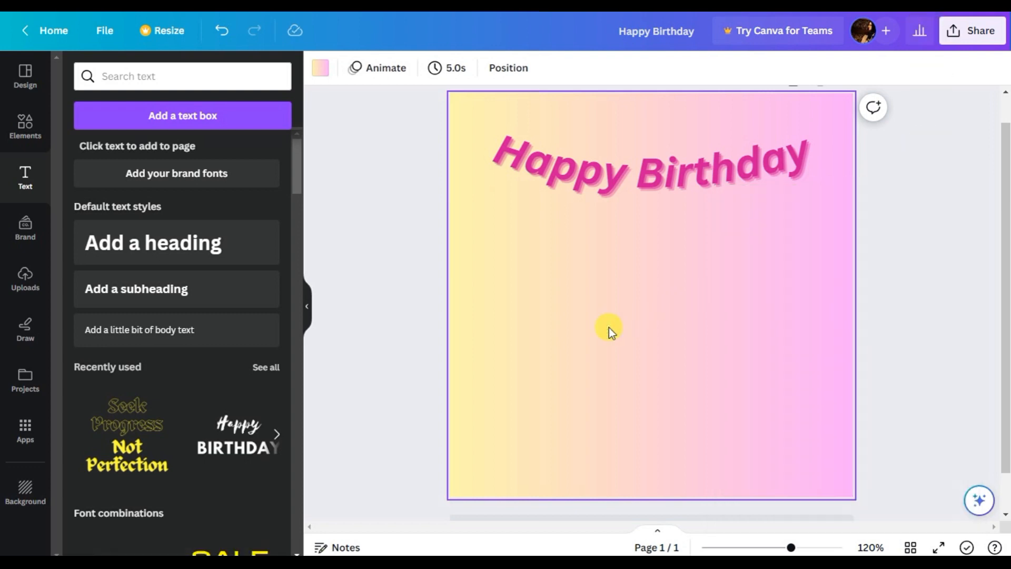